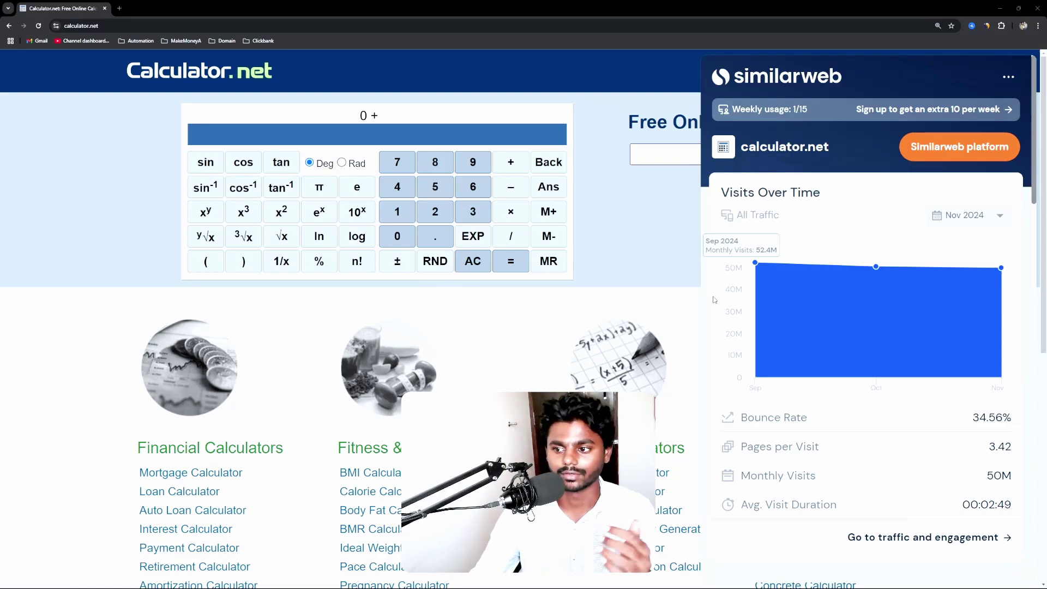
mouse_move(965, 273)
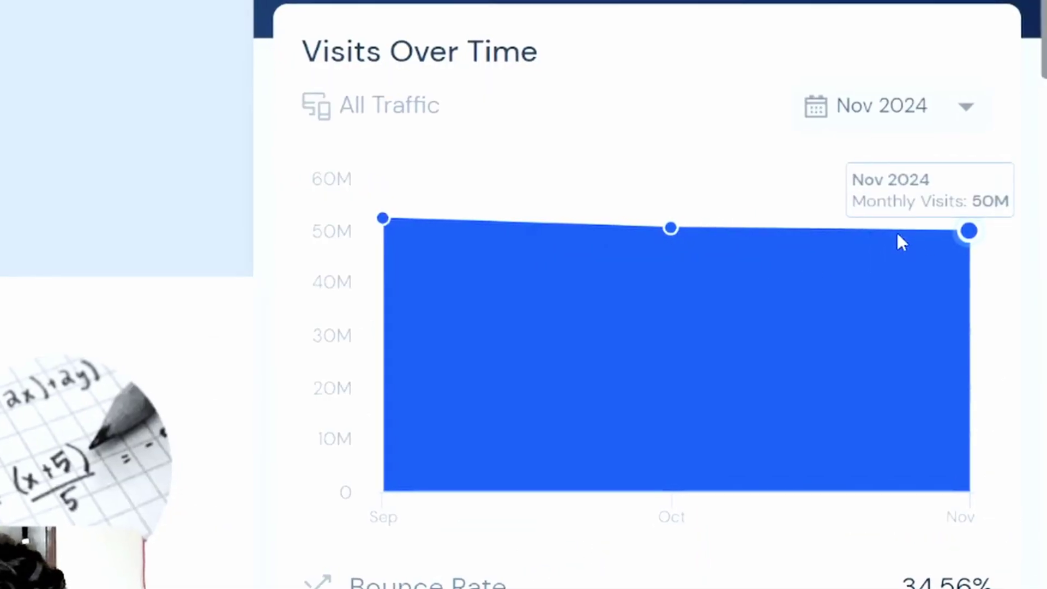
mouse_move(781, 238)
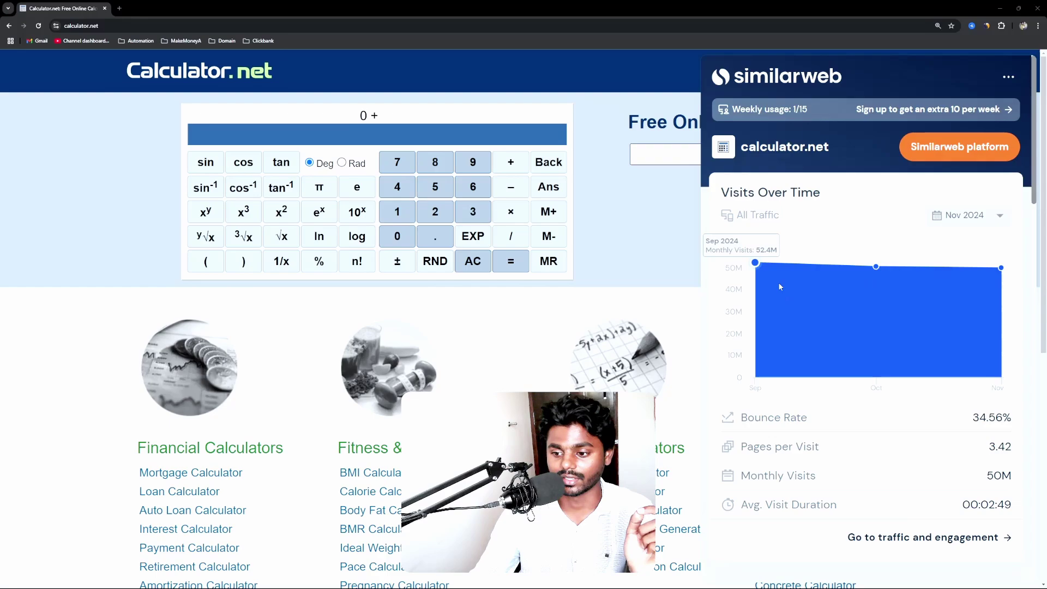
Dismiss the Similarweb traffic panel and browse Calculator.net's category lists.
left_click(555, 300)
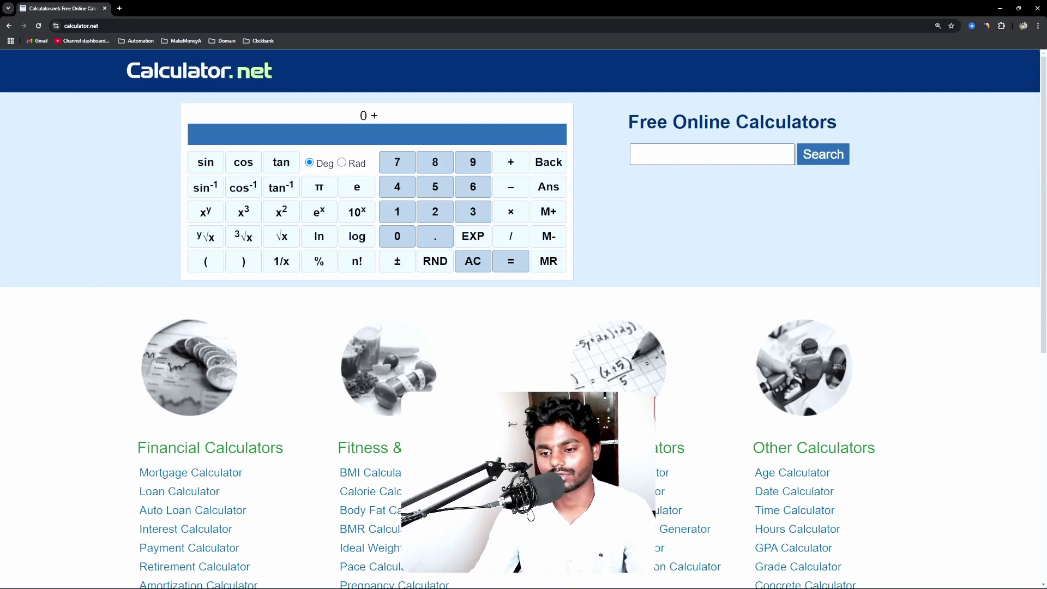
scroll(523, 319, "down", 5)
scroll(523, 319, "up", 5)
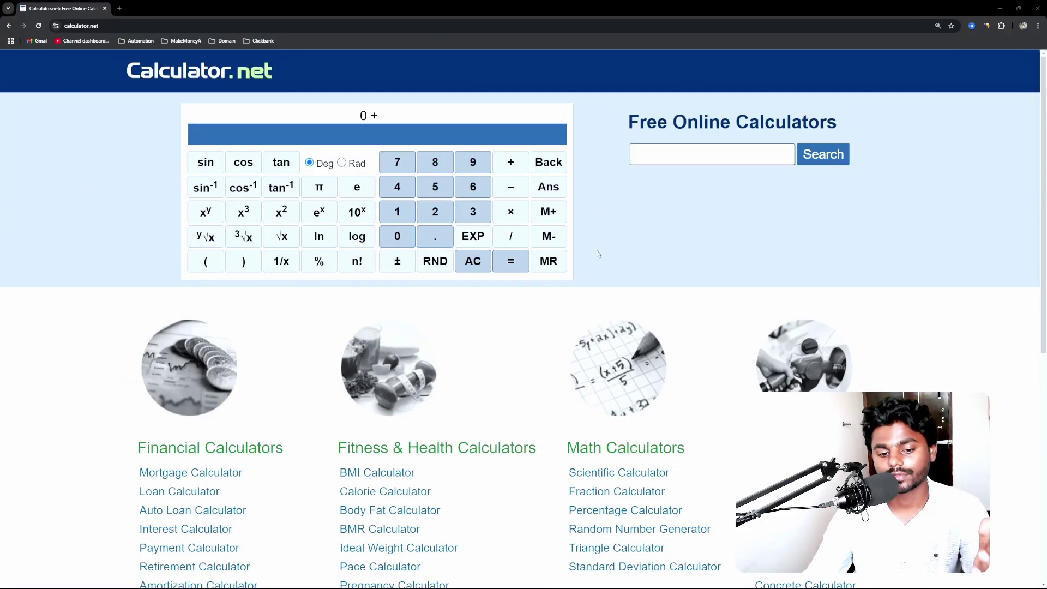
scroll(598, 253, "down", 1)
scroll(567, 240, "down", 2)
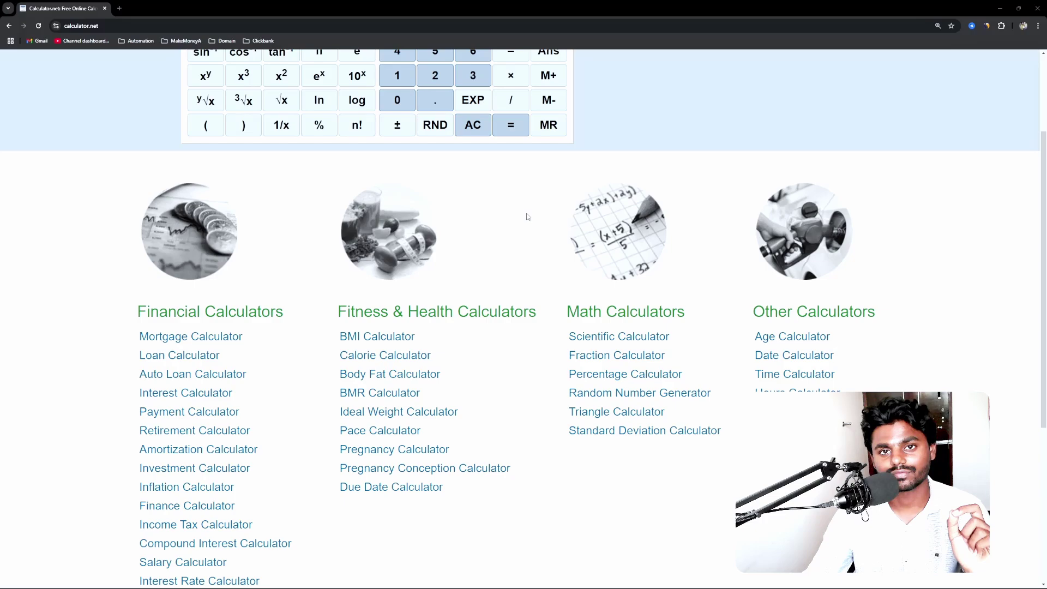
scroll(528, 216, "down", 3)
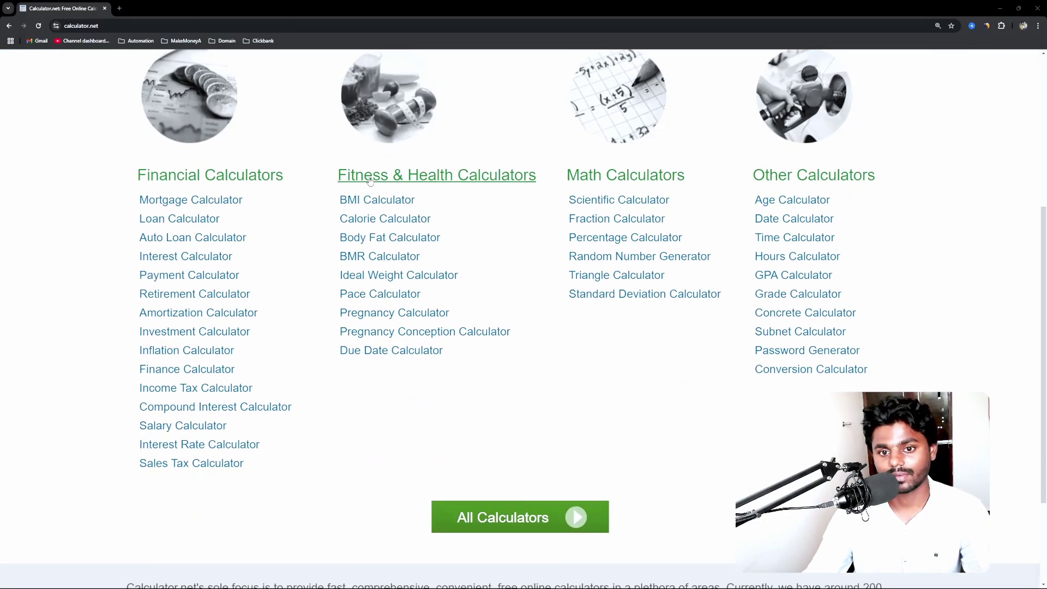
scroll(293, 230, "up", 2)
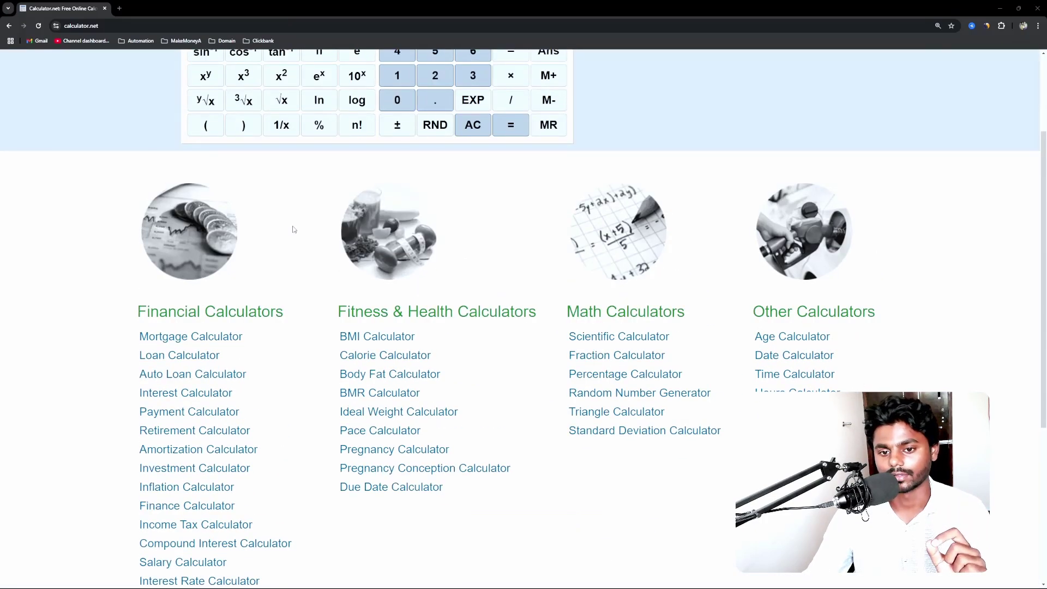
scroll(294, 230, "down", 2)
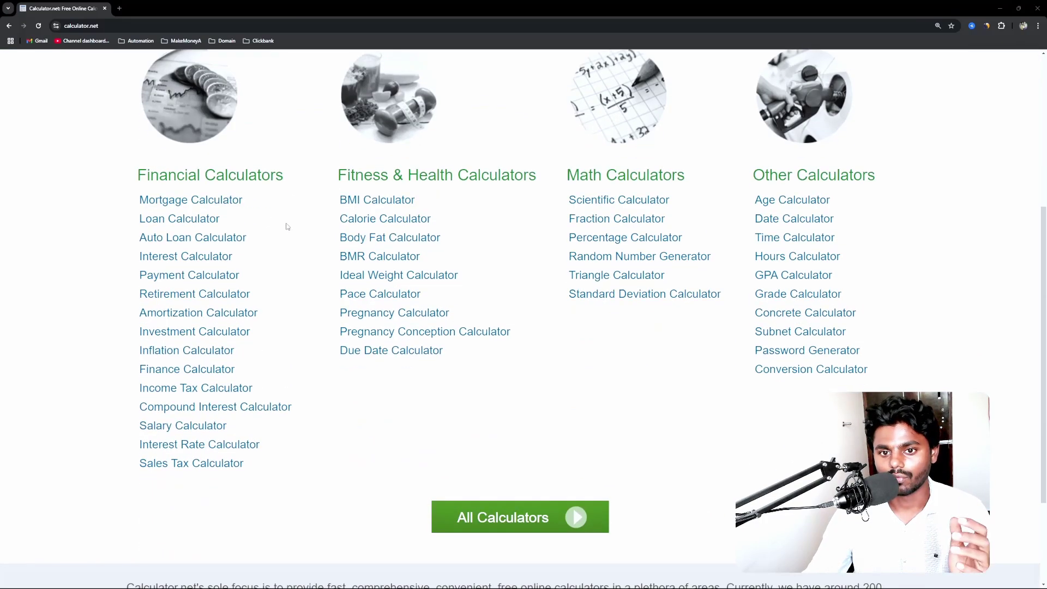
Look at the Mortgage Calculator, then go back and open the BMI Calculator under Fitness & Health.
left_click(162, 202)
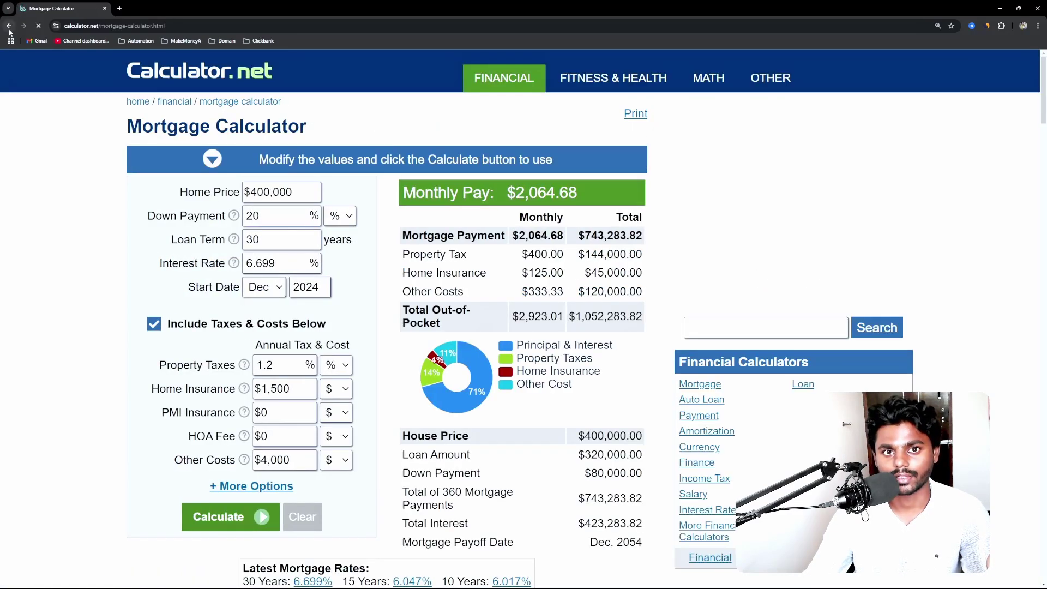
key("alt+Left")
left_click(372, 200)
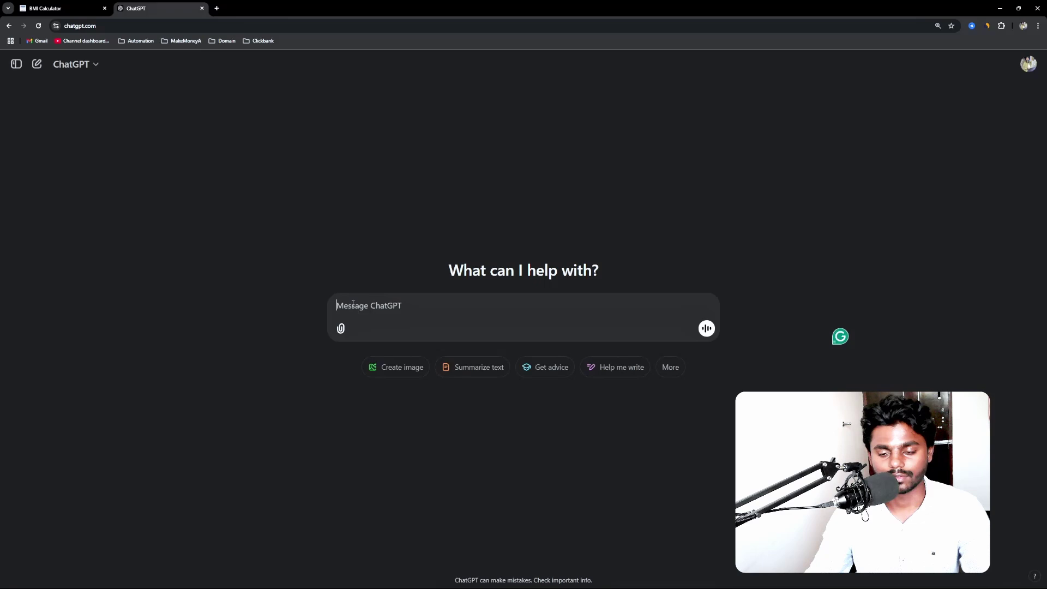
Attach the calculator screenshot and paste the request for working WordPress custom HTML block code.
key("ctrl+v")
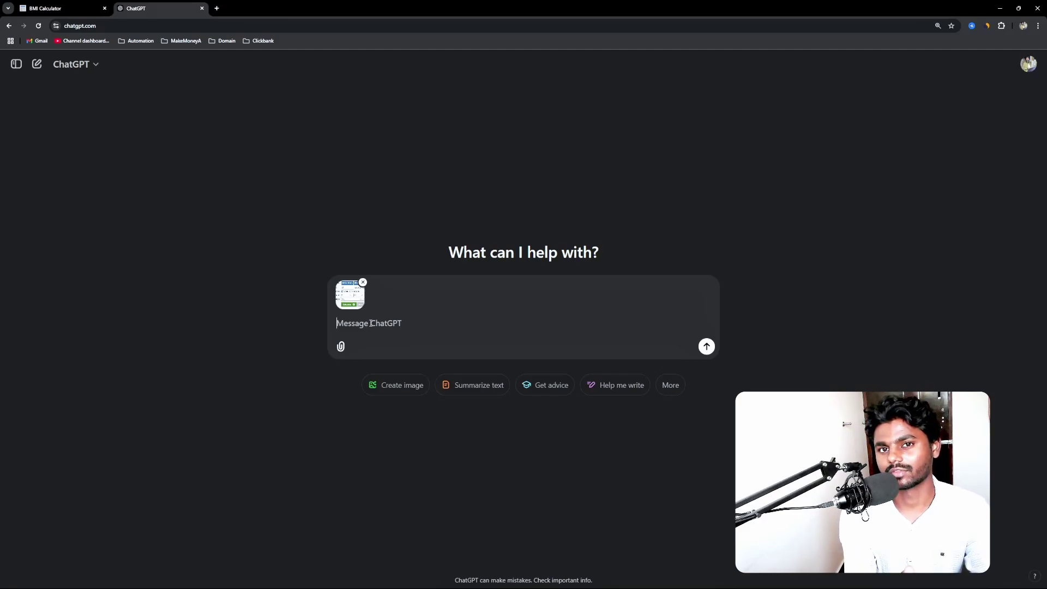
type("Hey, this is a sample design of BMI calculator and I want you to write a code for which I can further paste it into my wordpress website custom html block. make sure the buttons also work and calculate for inputted text.")
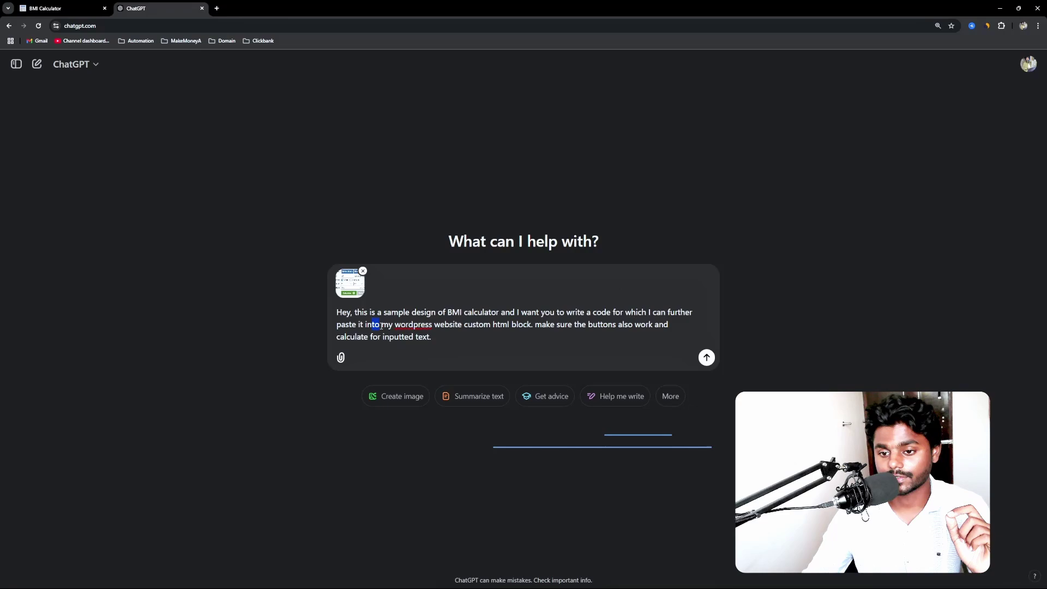
mouse_move(382, 325)
left_mouse_down()
mouse_move(510, 327)
mouse_move(385, 327)
left_mouse_up()
left_click(409, 326)
left_click(531, 325)
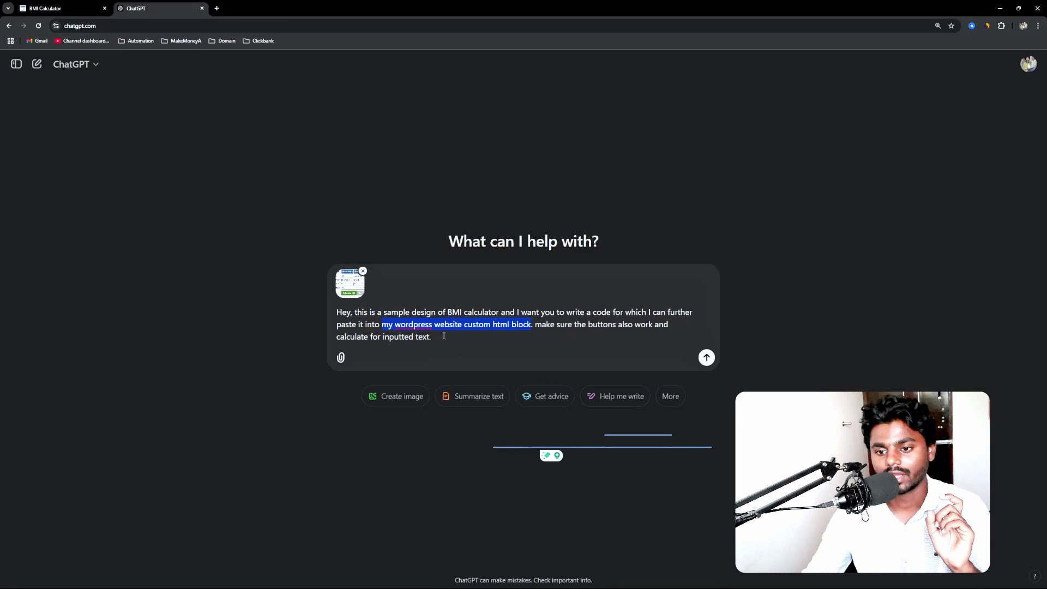
left_click(453, 341)
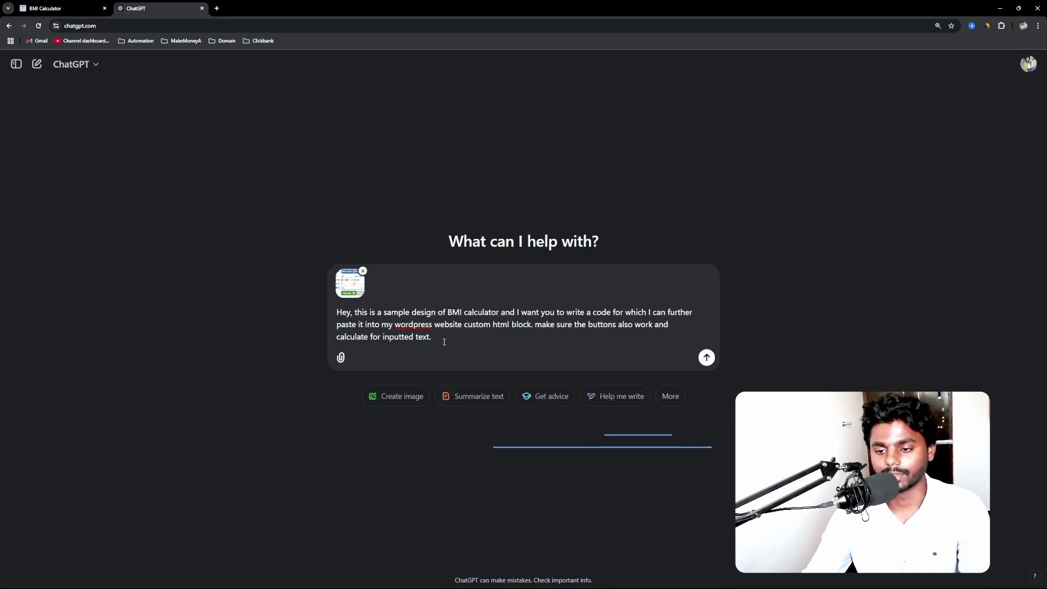
Send the screenshot and code request so ChatGPT writes the BMI calculator HTML.
key("Return")
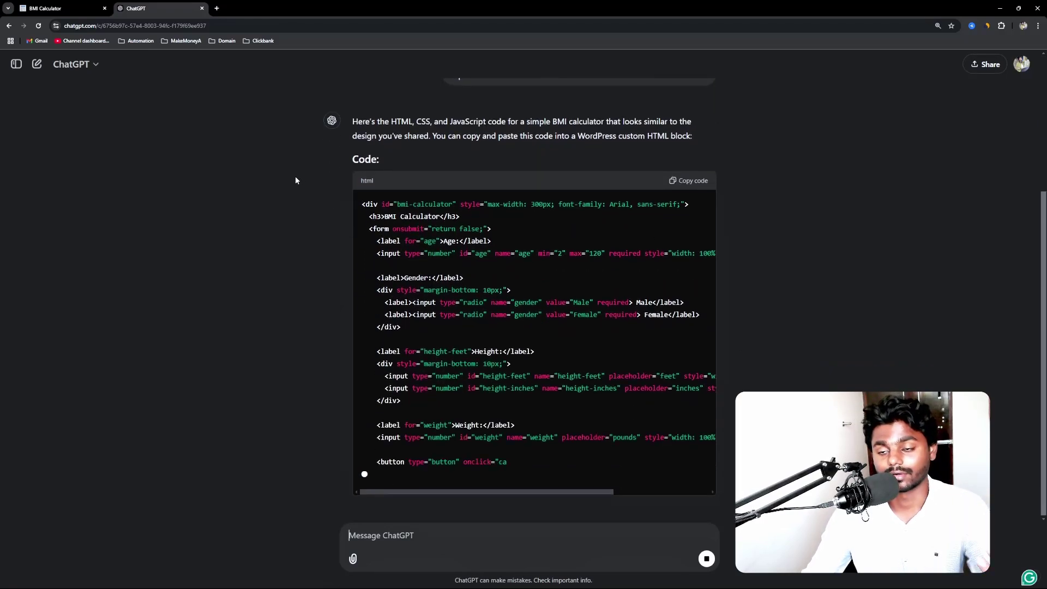
Return to the Calculator.net BMI Calculator page and read through its introduction.
left_click(42, 8)
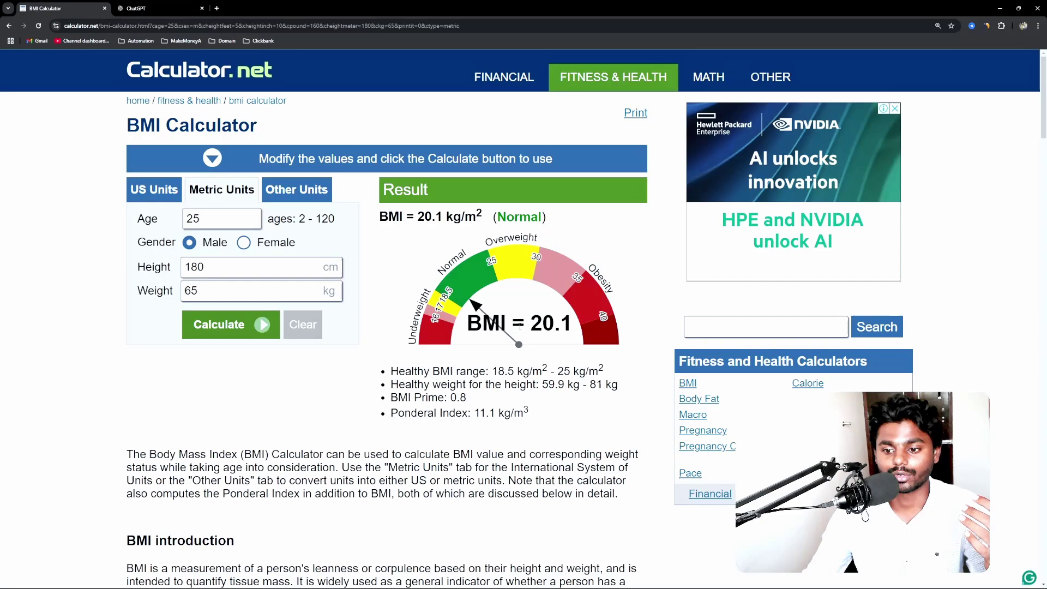
scroll(334, 239, "down", 5)
scroll(333, 238, "up", 5)
scroll(135, 174, "down", 5)
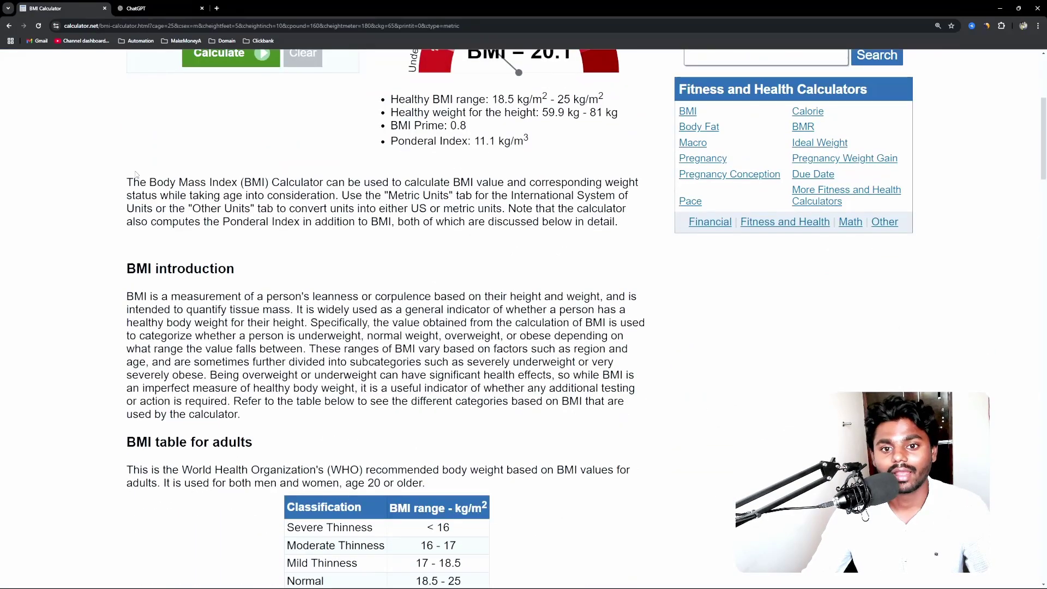
left_click_drag(127, 182, 206, 296)
left_click(211, 388)
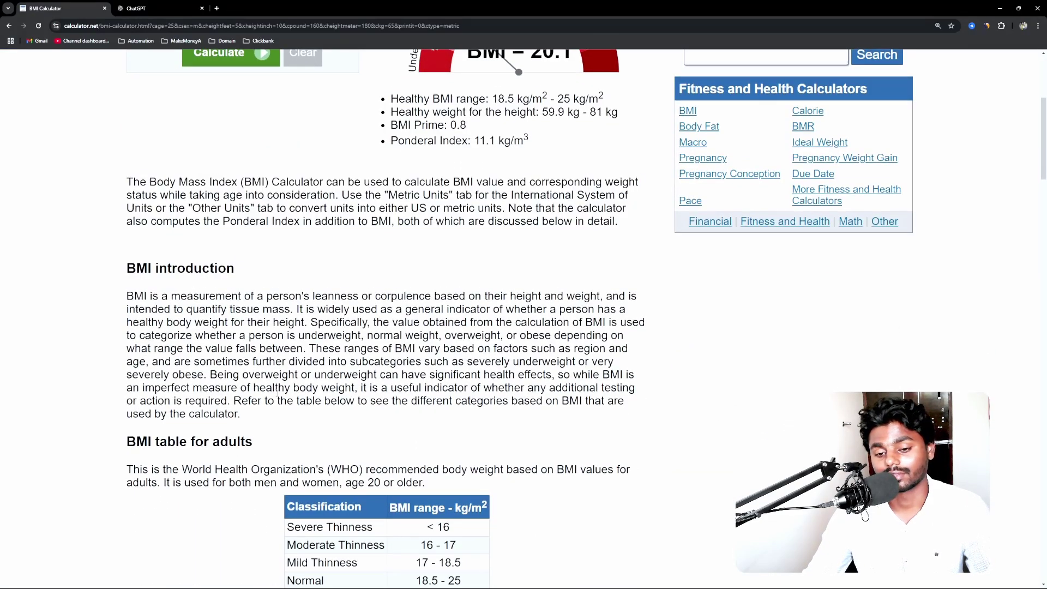
scroll(246, 390, "down", 15)
scroll(278, 393, "down", 8)
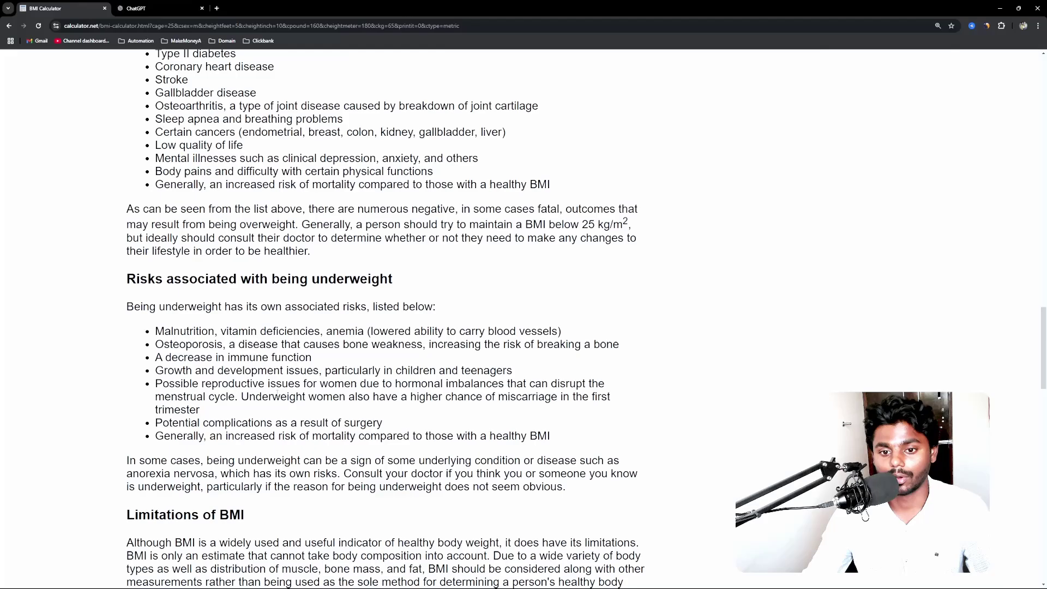
scroll(278, 393, "up", 20)
scroll(302, 327, "up", 20)
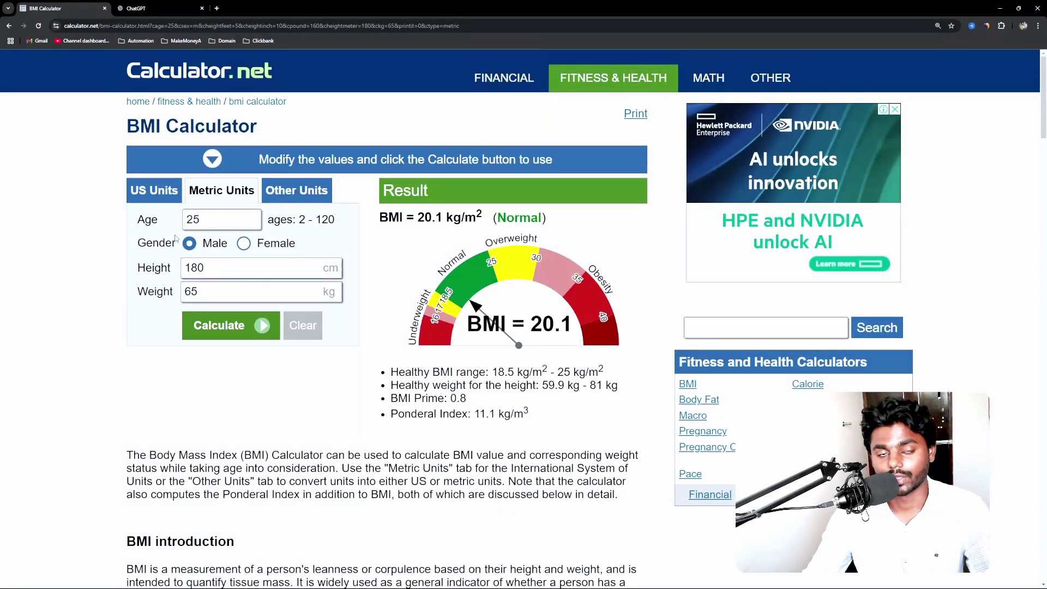
Switch the form to US units (5 ft 10 in, 160 pounds) and review the BMI tables.
left_click(154, 190)
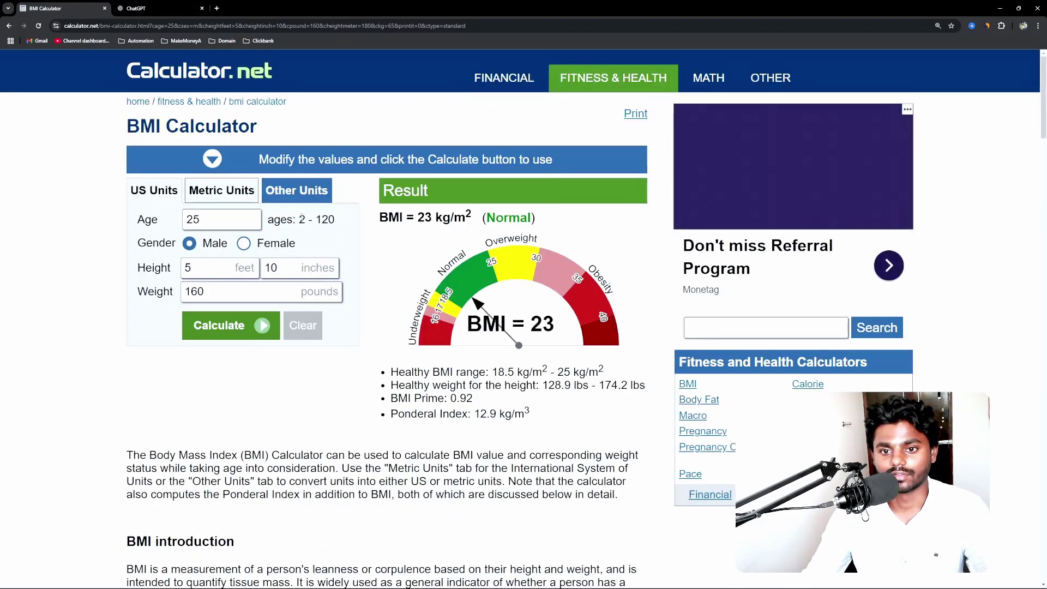
scroll(302, 217, "down", 8)
left_click_drag(172, 160, 238, 276)
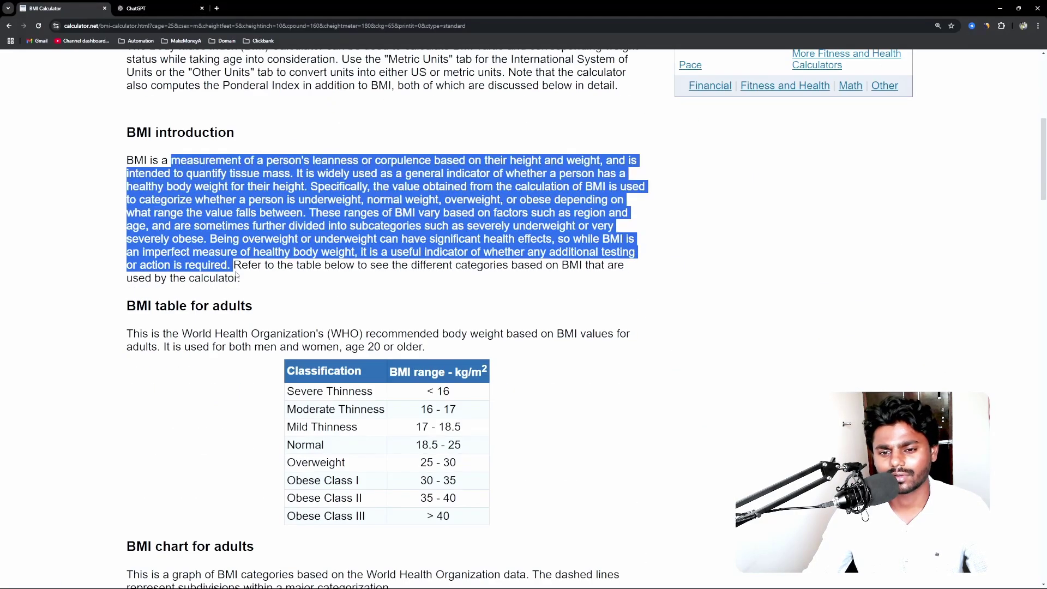
left_click(284, 298)
scroll(284, 297, "down", 12)
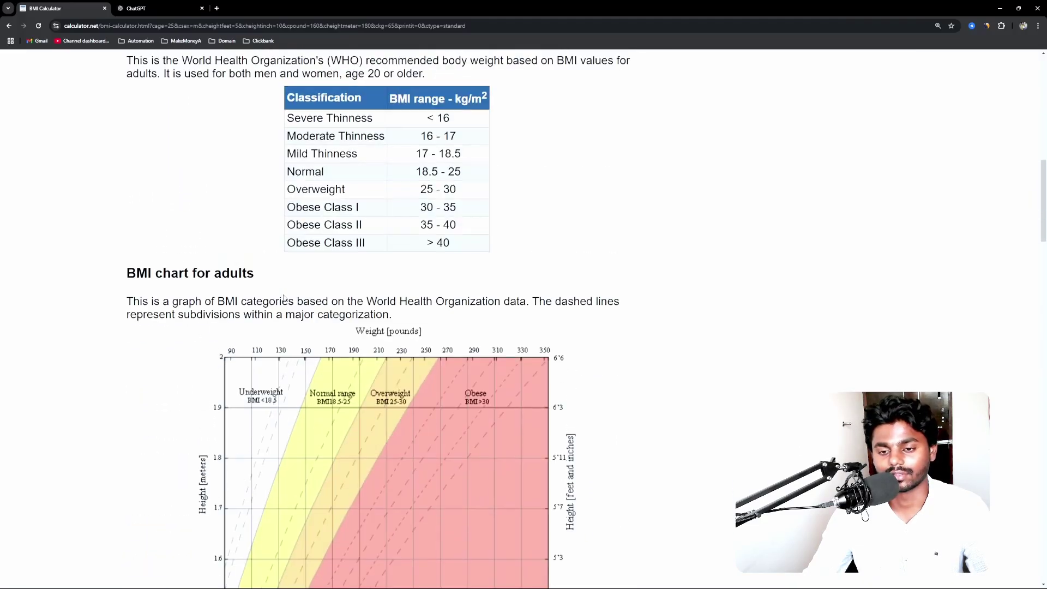
scroll(283, 297, "down", 20)
scroll(284, 297, "up", 14)
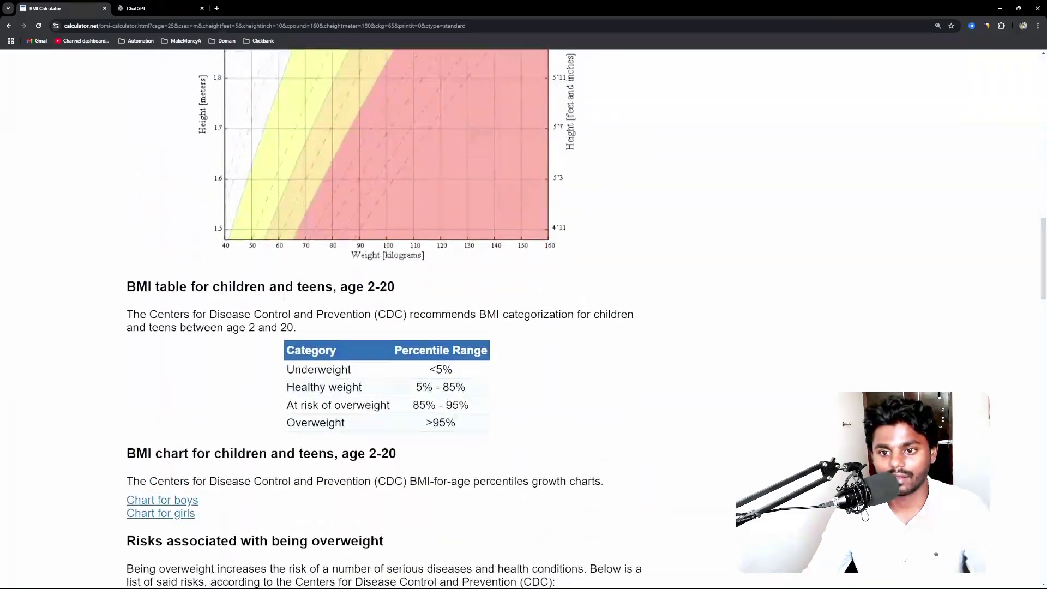
scroll(283, 298, "up", 8)
scroll(283, 299, "down", 20)
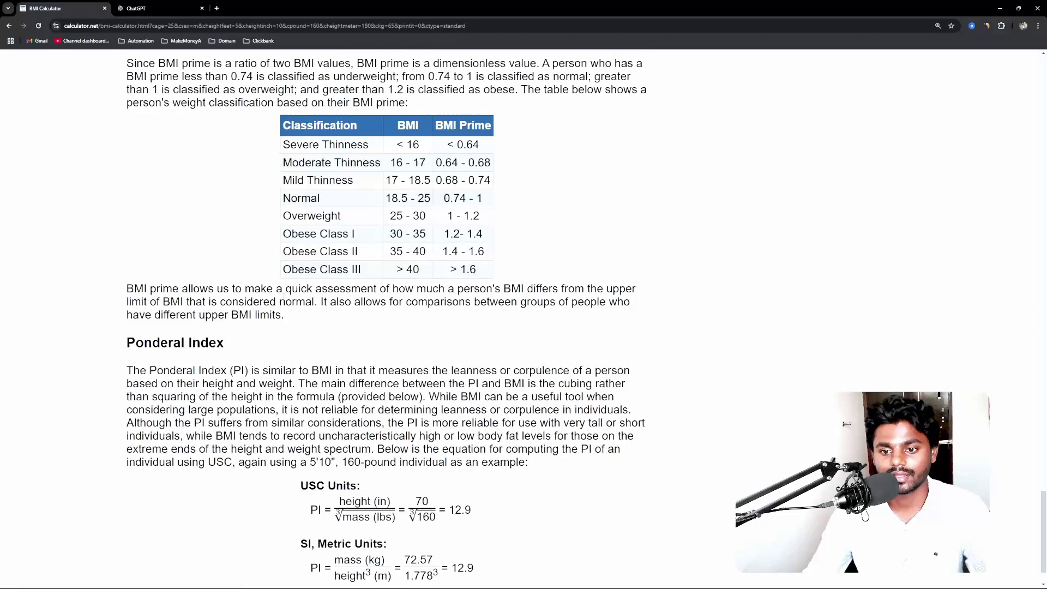
scroll(283, 299, "up", 20)
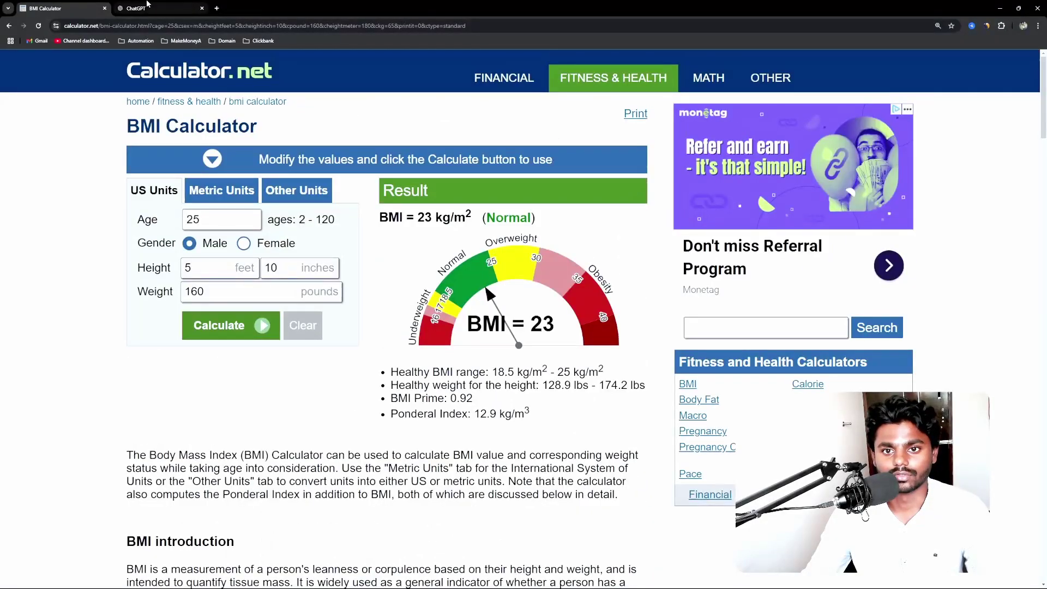
Copy the calculator code block from ChatGPT's reply and bring up the WordPress Add New Post window.
left_click(147, 6)
scroll(466, 322, "down", 5)
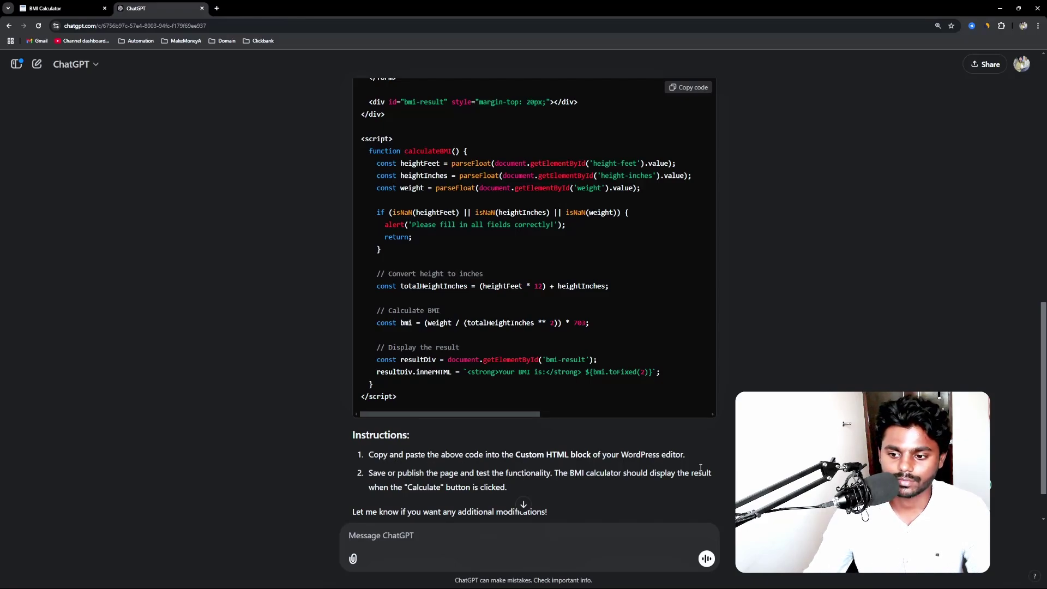
scroll(701, 467, "up", 8)
left_click(681, 182)
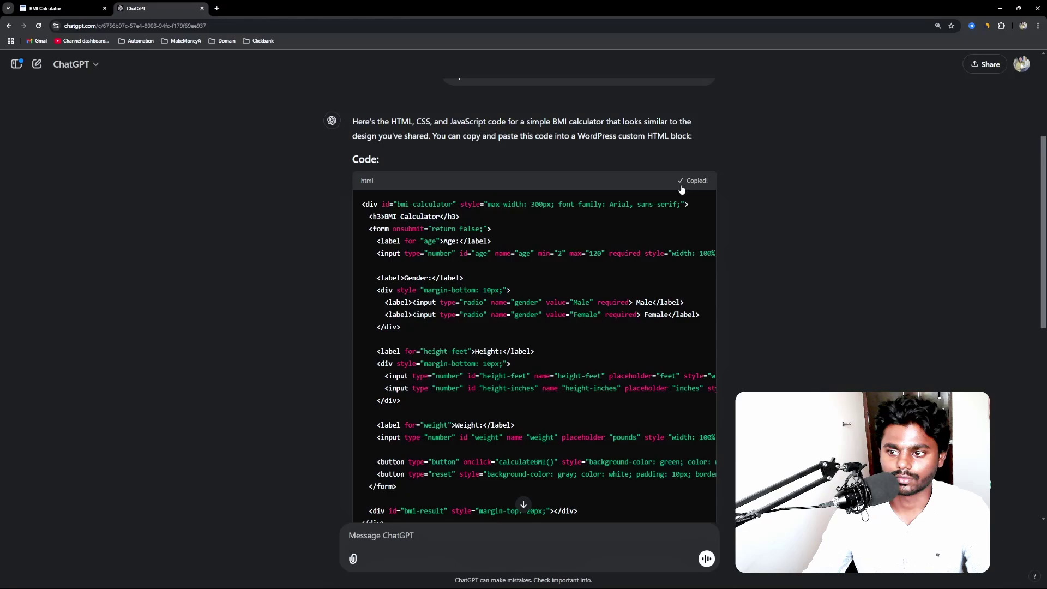
key("alt+Tab")
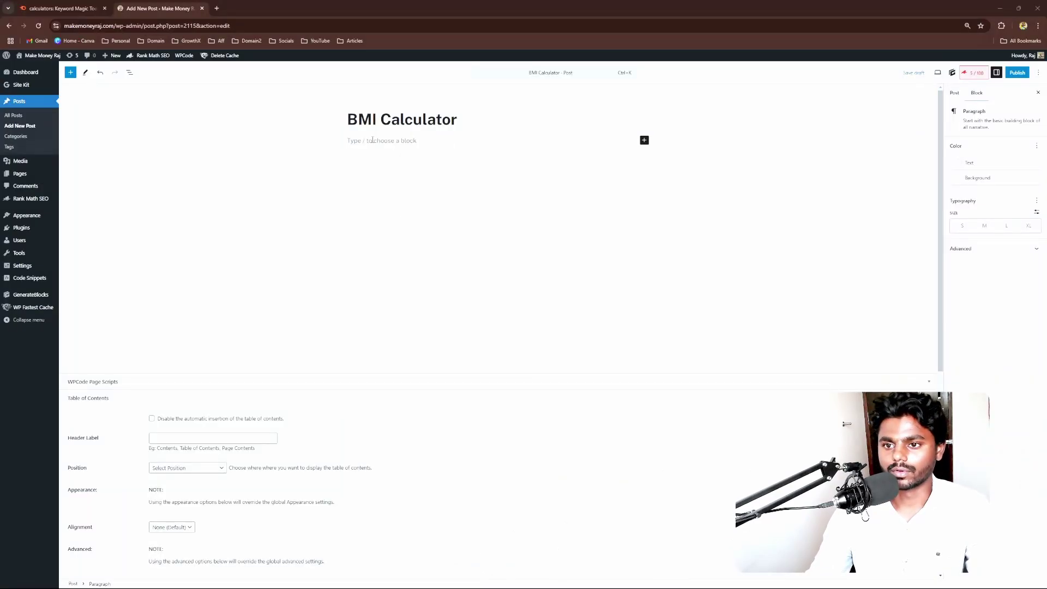
Add a Custom HTML block under the title with the pasted calculator code, shown rendered.
left_click(373, 122)
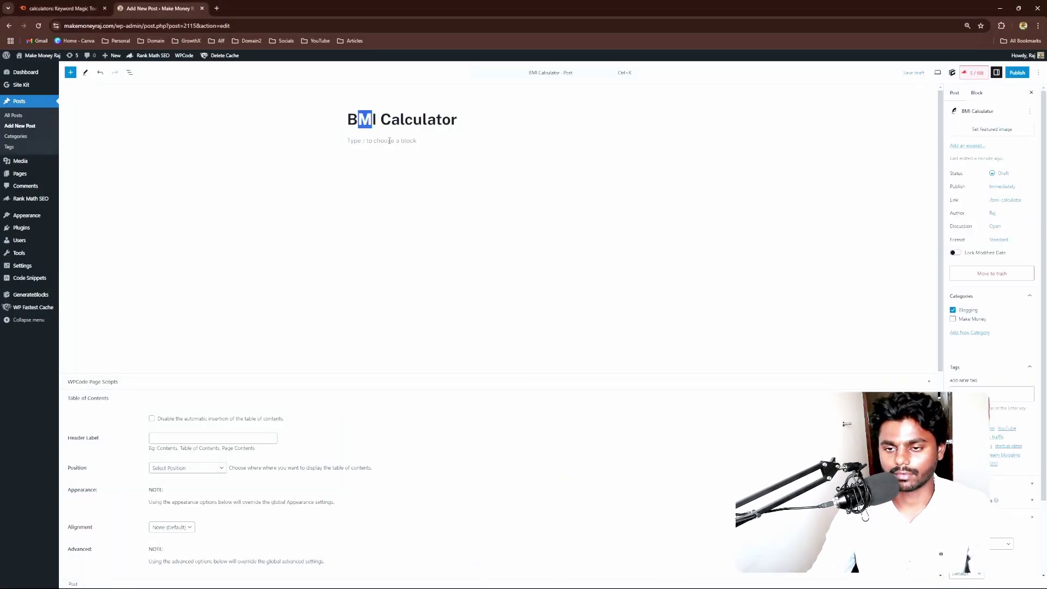
key("Down")
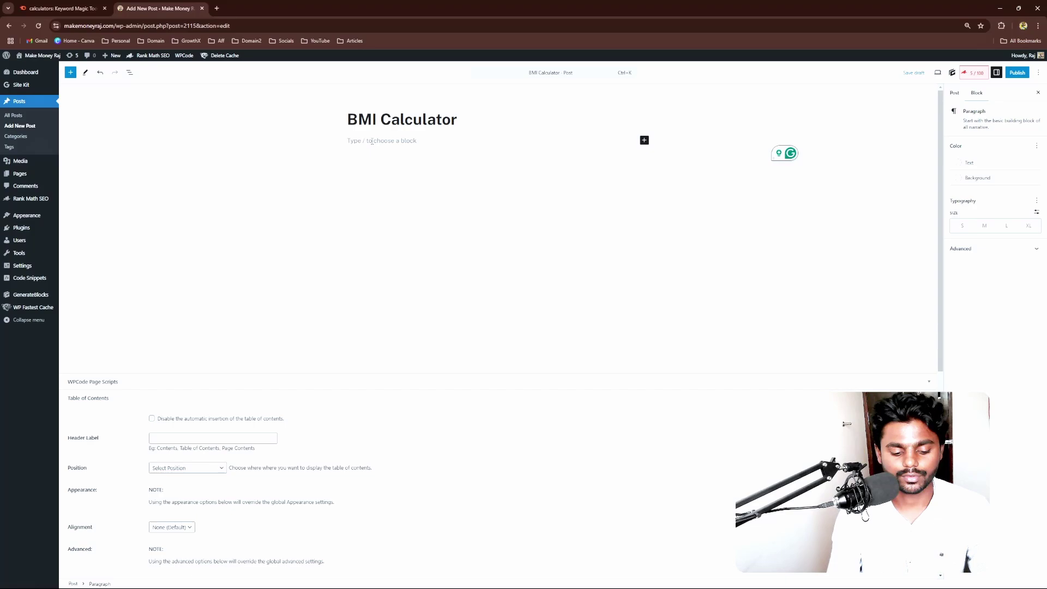
type("/")
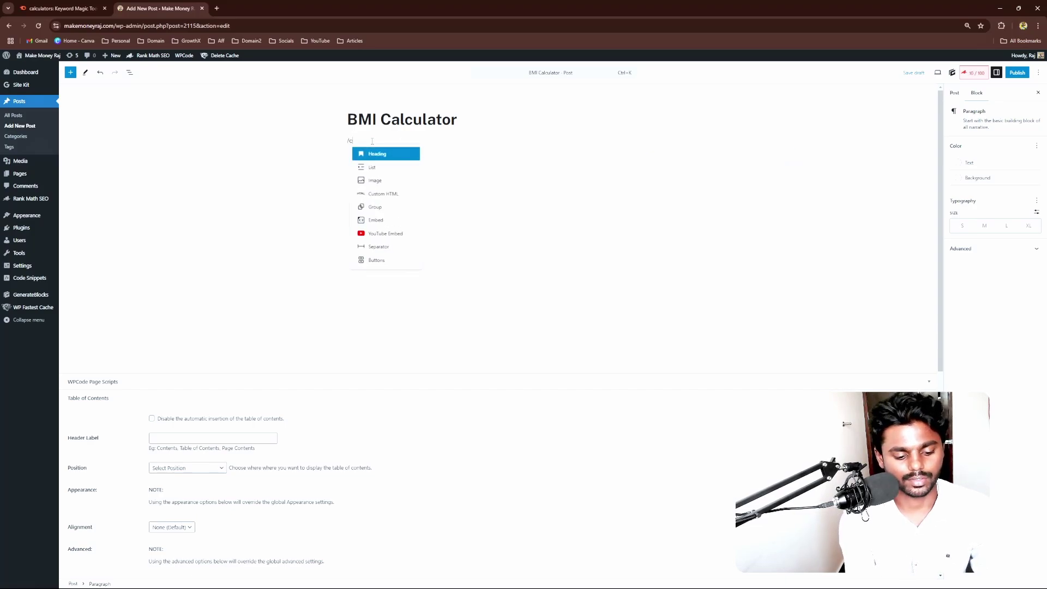
type("cus")
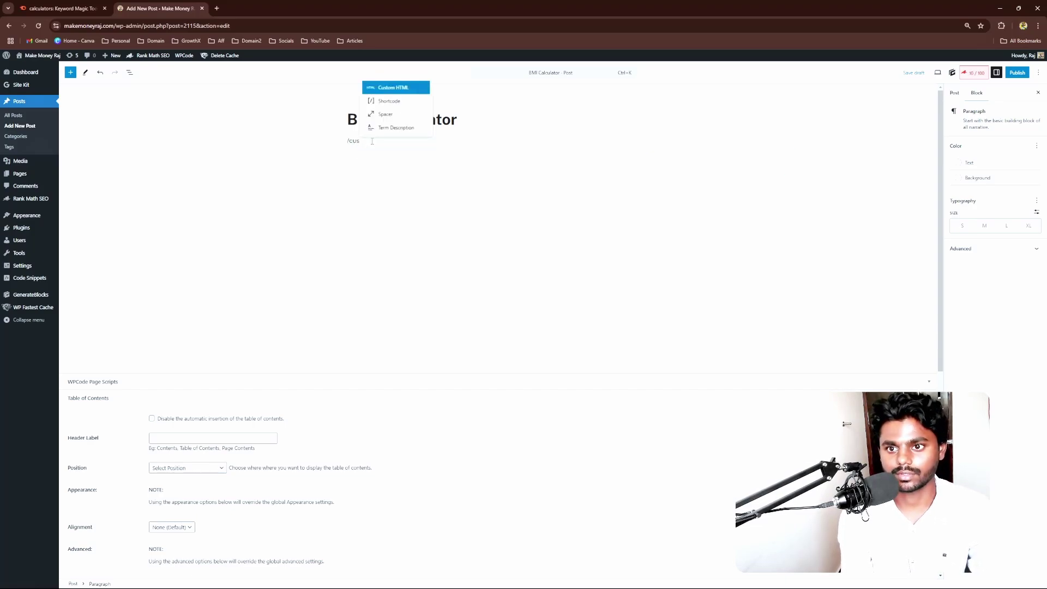
key("Return")
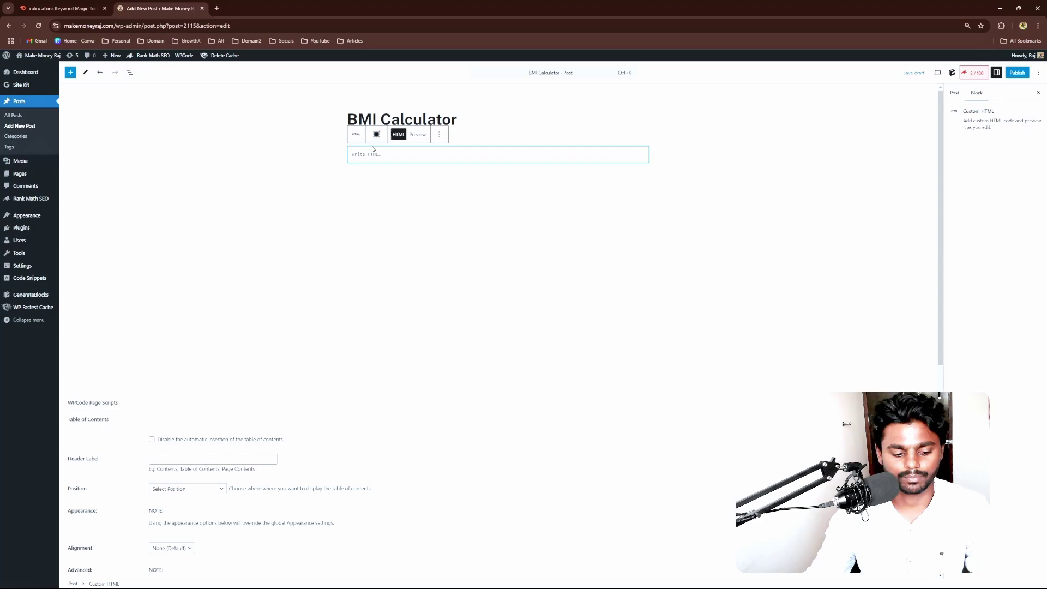
key("ctrl+v")
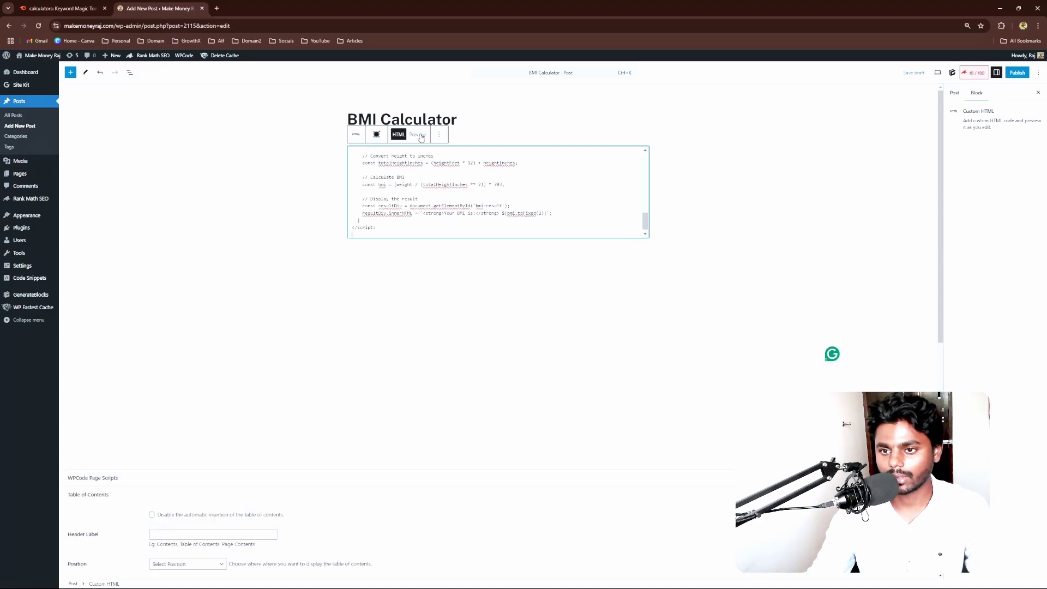
left_click(417, 134)
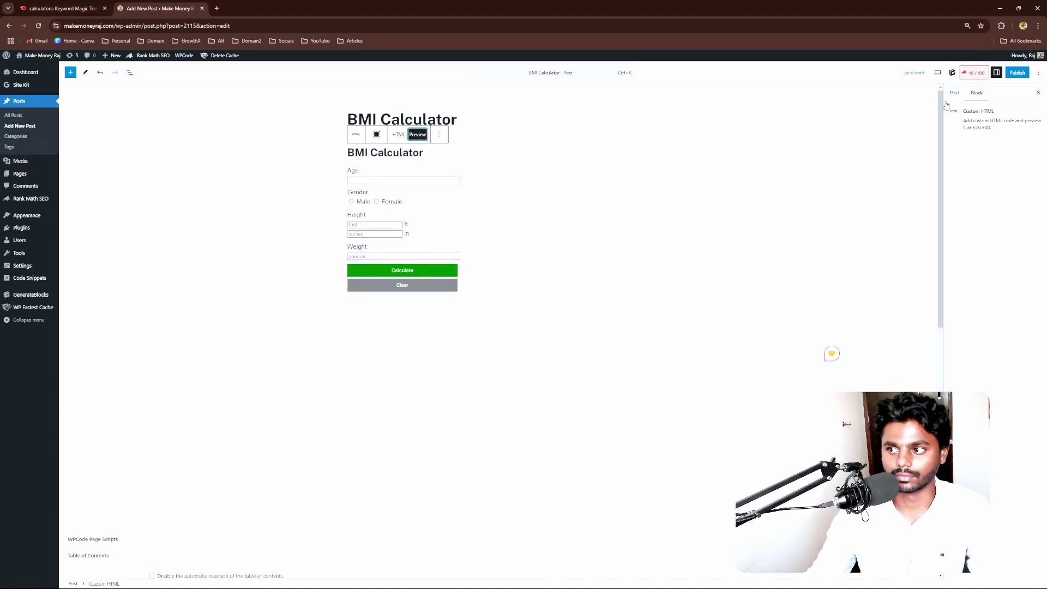
Save the post as a draft and preview it in a new tab.
left_click(912, 73)
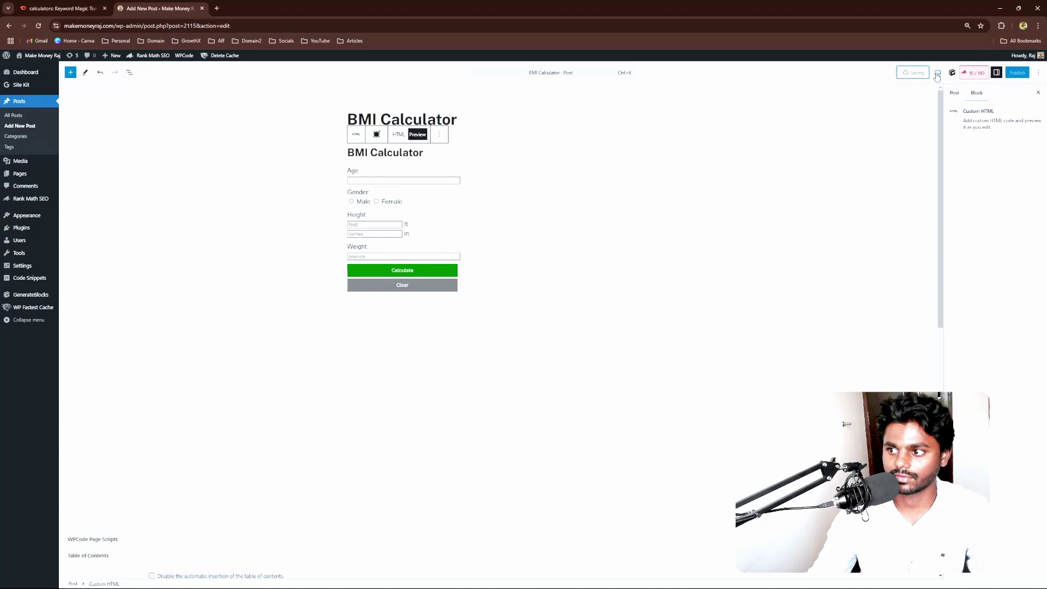
left_click(937, 72)
left_click(877, 141)
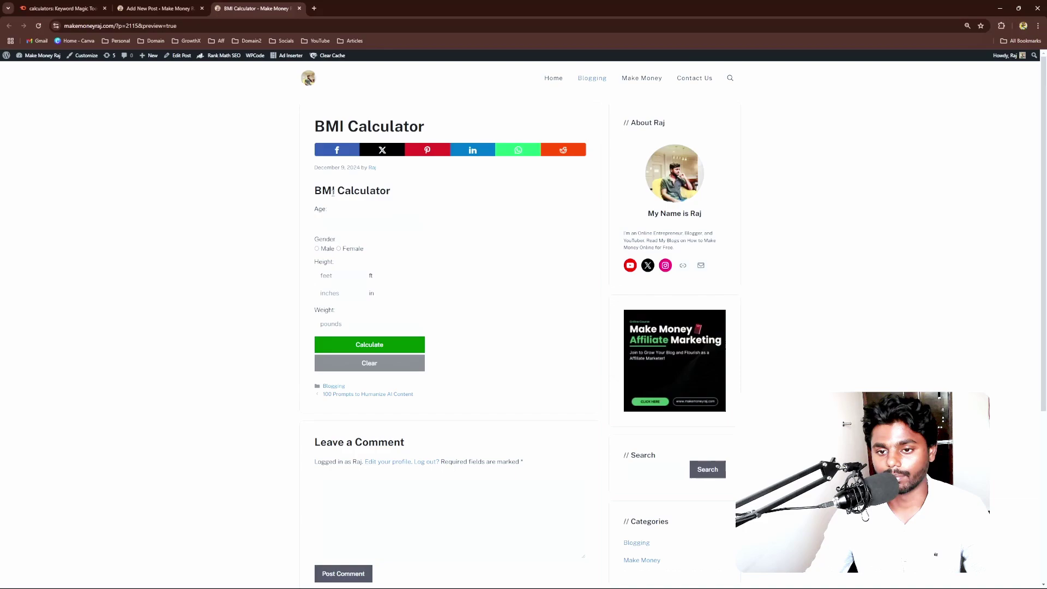
Test the calculator with age 23, Male, 5 ft 9 in, 65 pounds, and mark the 9.60 result.
left_click(326, 222)
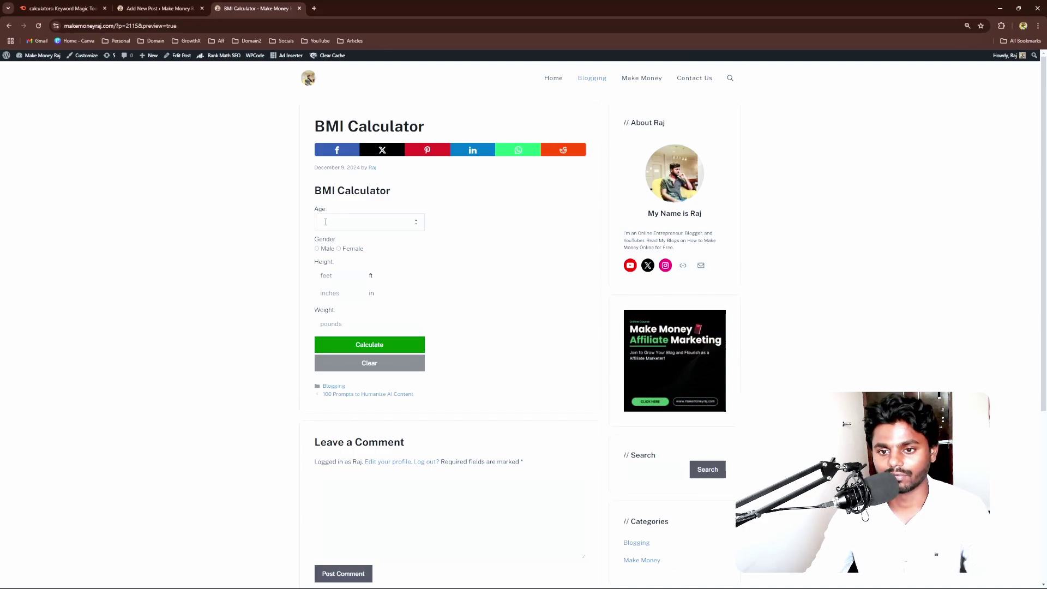
type("23")
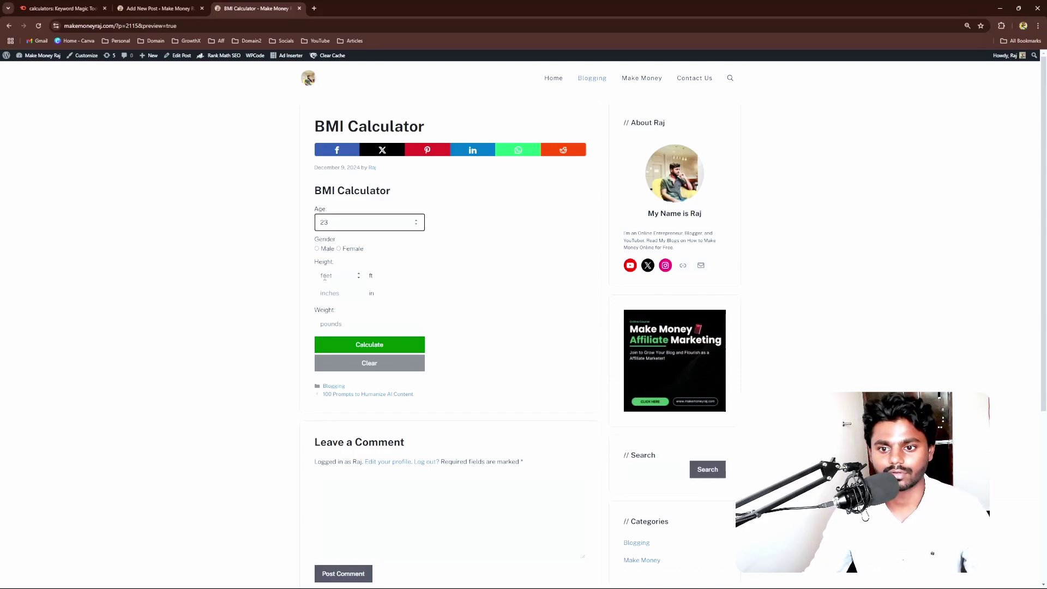
left_click(325, 277)
type("5")
left_click(335, 295)
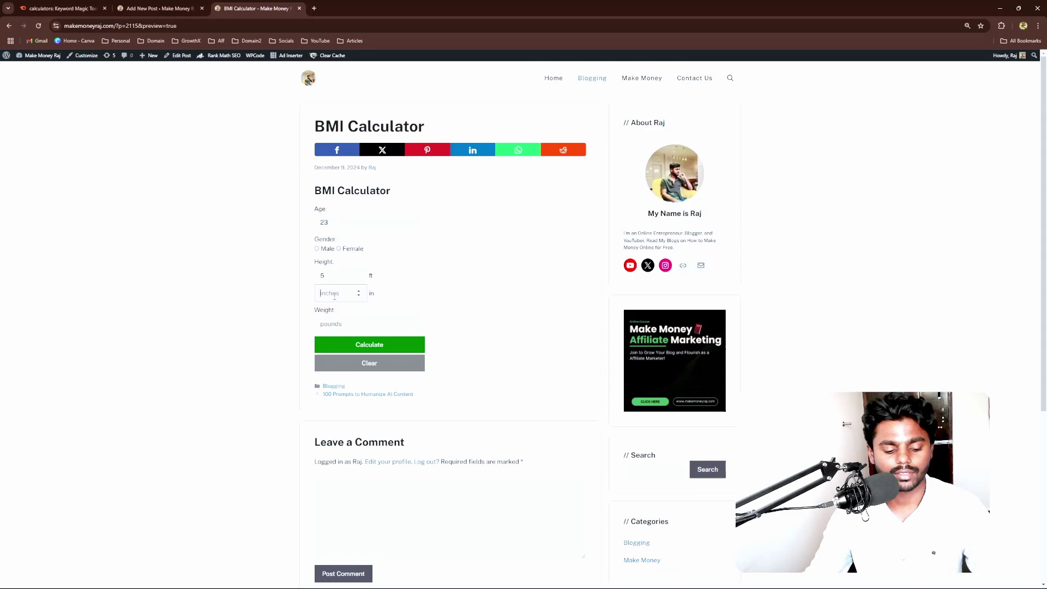
type("9")
left_click(317, 249)
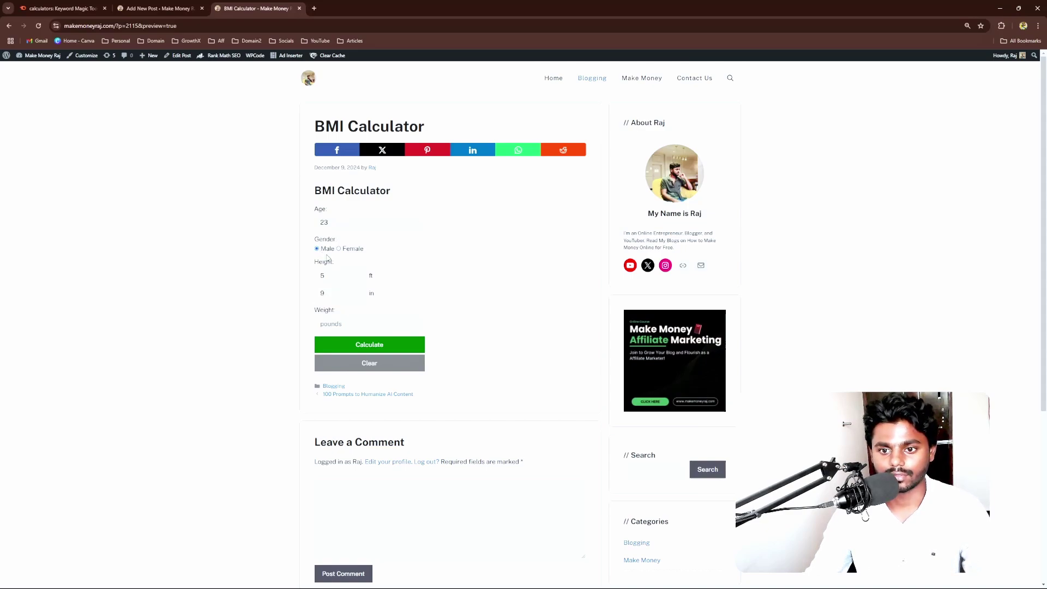
left_click(335, 322)
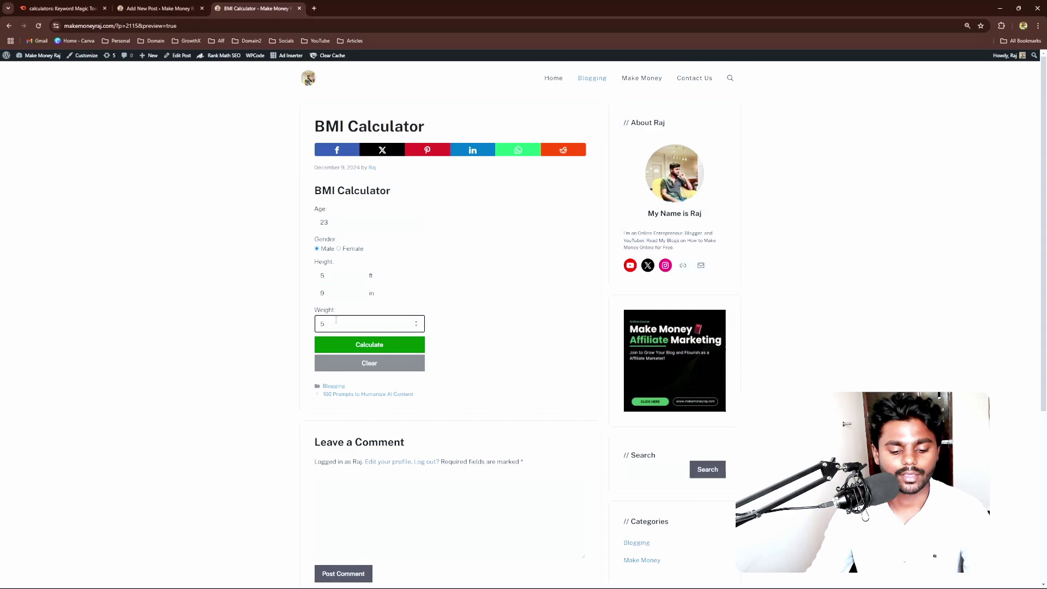
type("65")
left_click(346, 348)
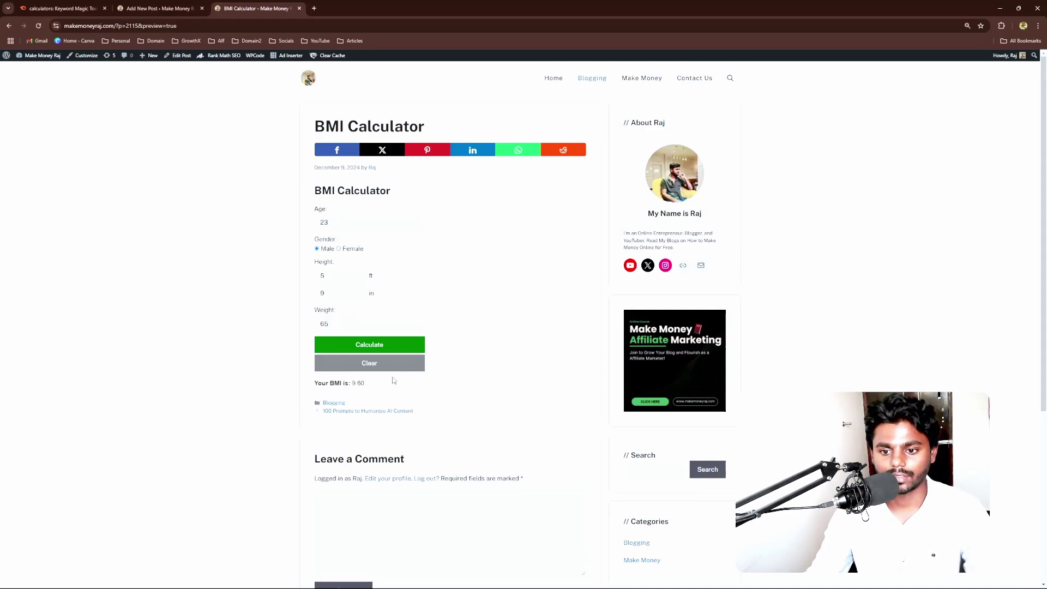
left_click_drag(351, 383, 375, 385)
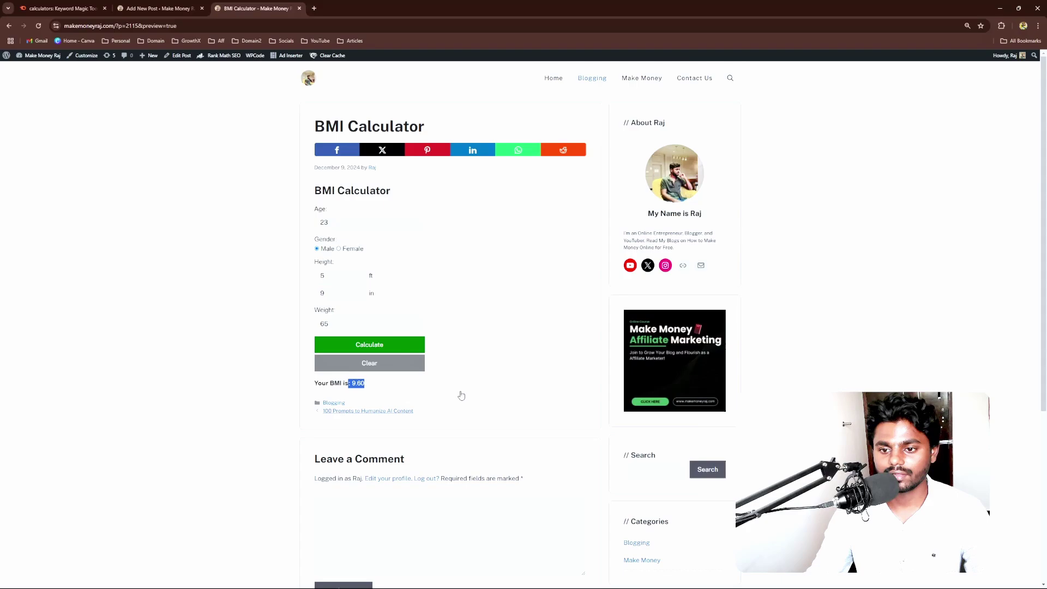
left_click_drag(315, 384, 364, 384)
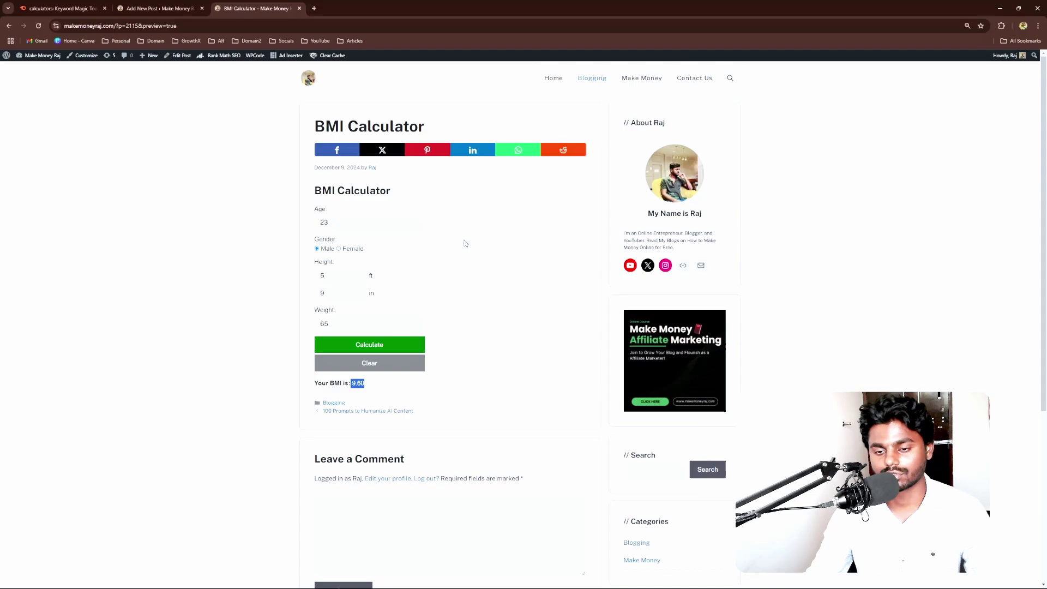
On Calculator.net, check the 9.7 kg/m² Severe thinness result and healthy BMI range.
key("alt+Tab")
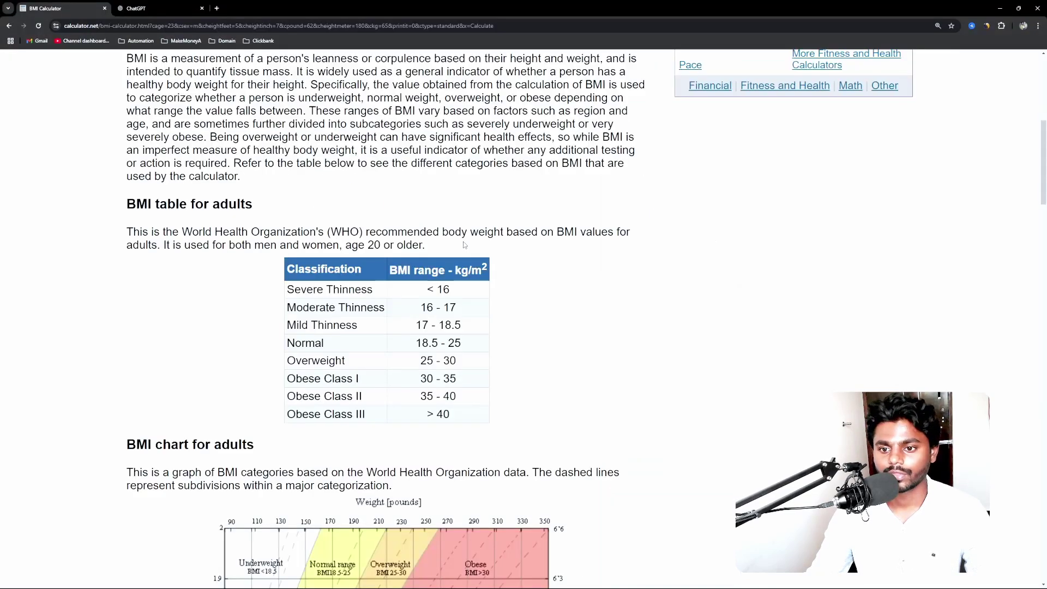
scroll(404, 311, "up", 7)
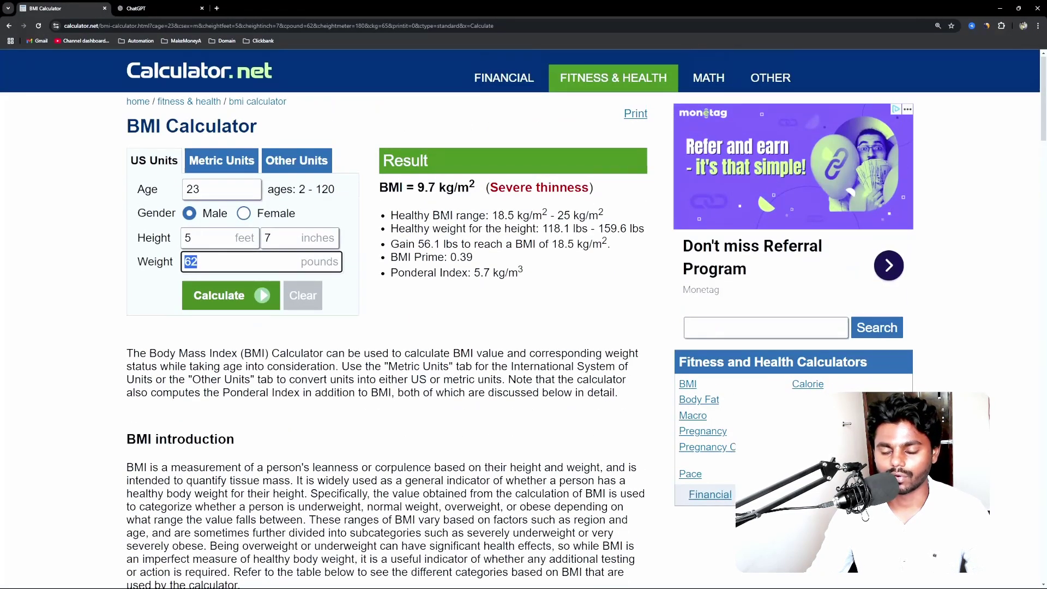
left_click_drag(379, 180, 453, 215)
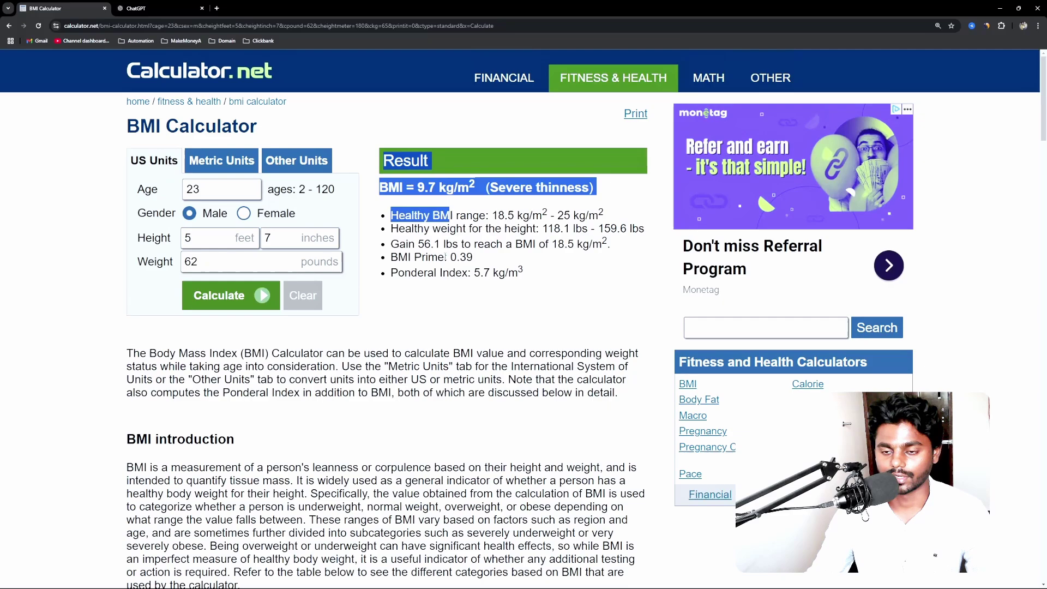
left_click(426, 214)
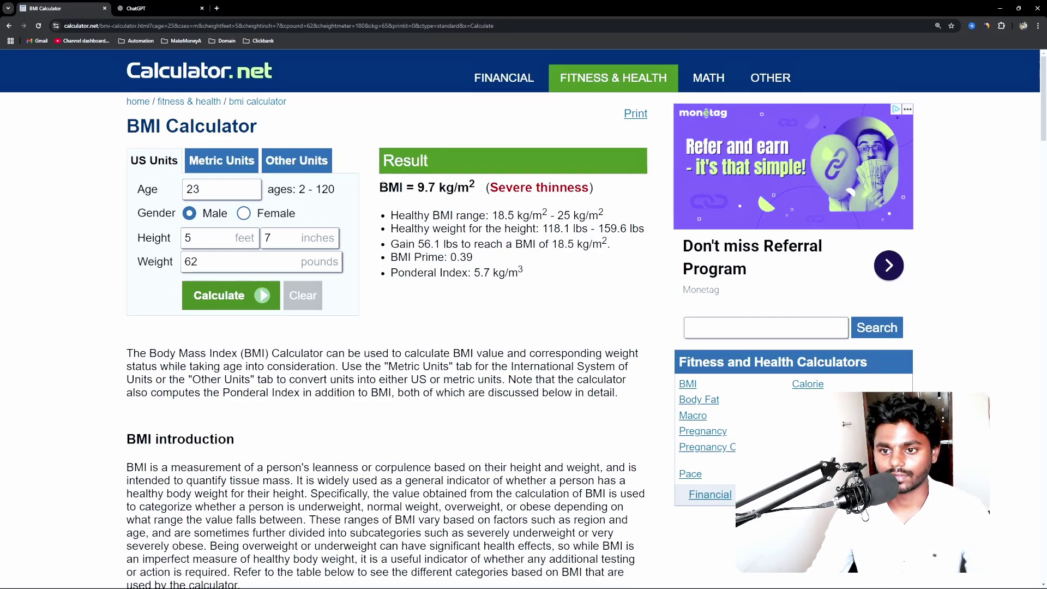
left_click_drag(380, 185, 482, 240)
left_click(535, 287)
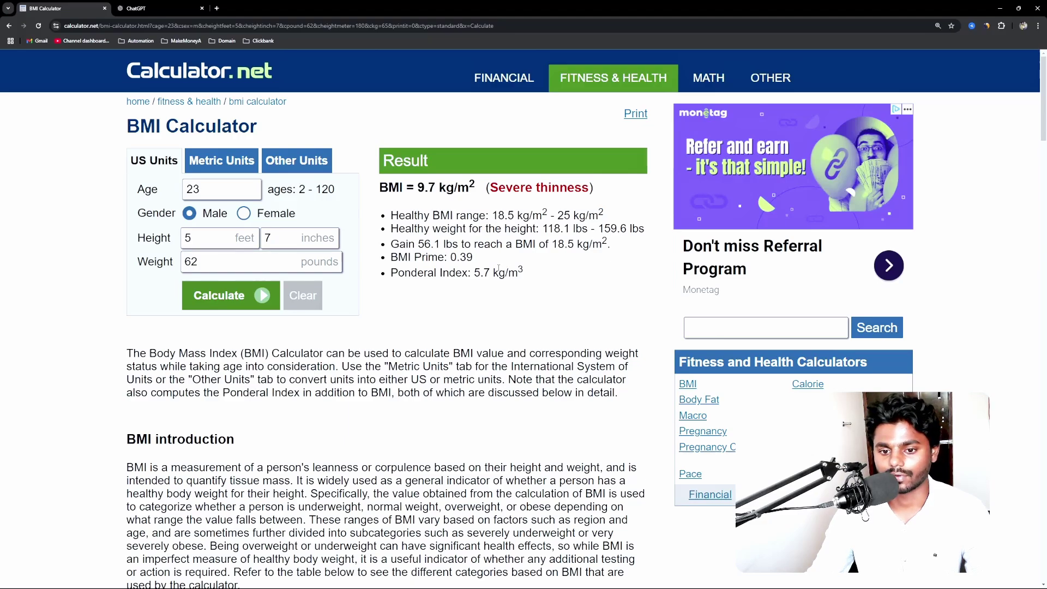
Scroll down to the WHO adult BMI classification table, then return to the ChatGPT conversation.
scroll(499, 268, "down", 5)
left_click_drag(133, 80, 155, 106)
left_click_drag(231, 197, 311, 319)
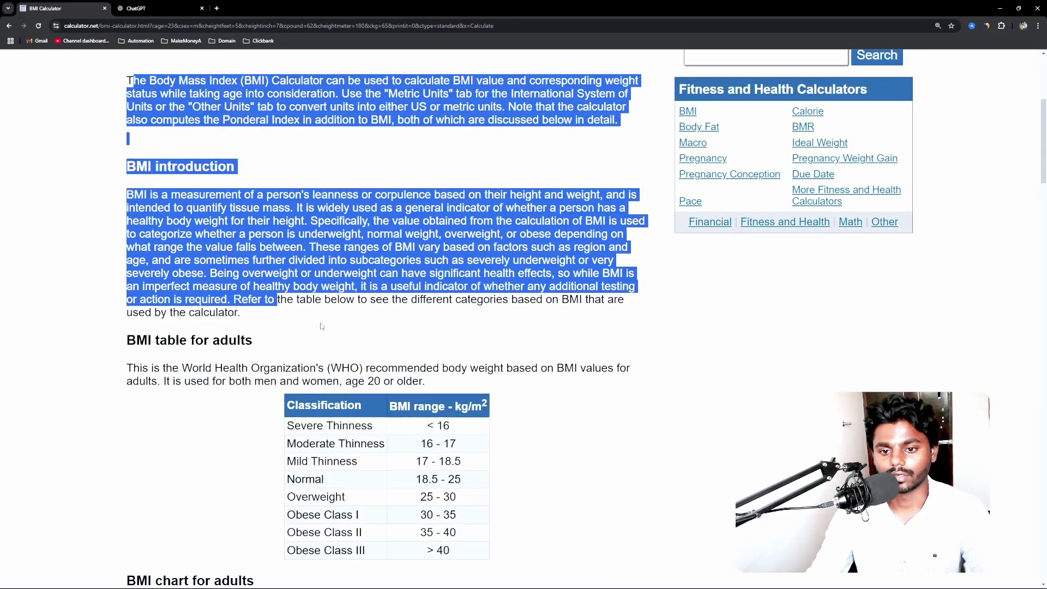
scroll(322, 326, "down", 3)
left_click(221, 303)
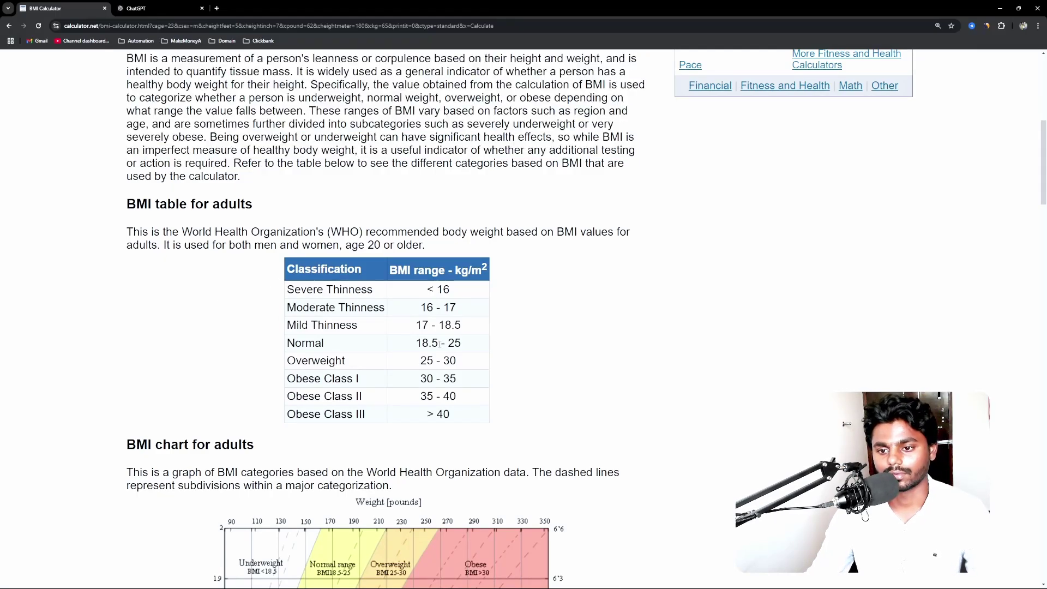
left_click(152, 8)
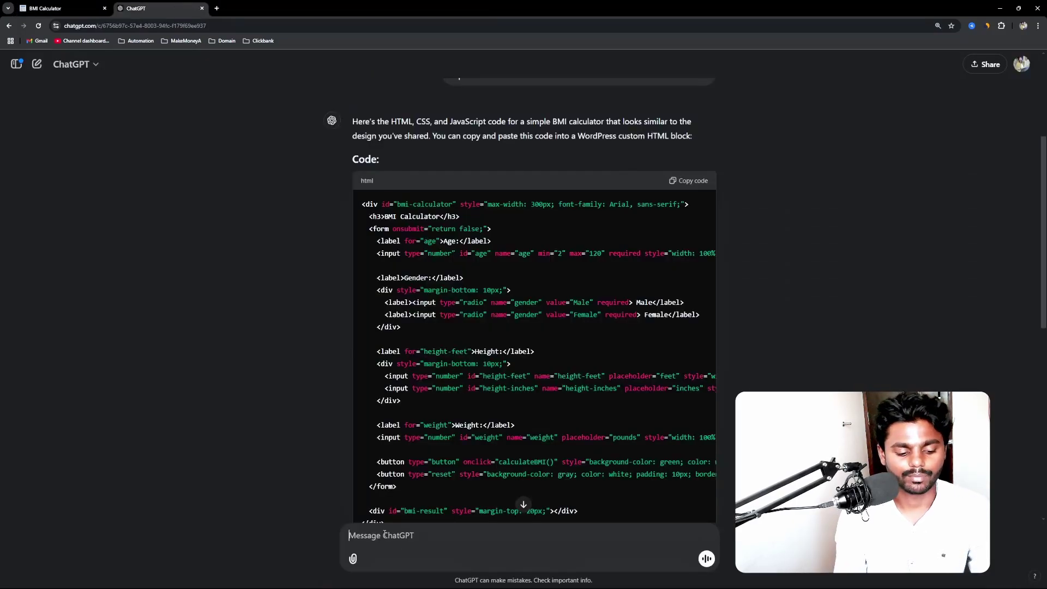
Send the BMI table image with the integration request and copy ChatGPT's updated classification code.
key("ctrl+v")
type("this is the result table which can be helpful for users to identify their BMI is good or not, and I want you to integrate to that code and write me, whenever users see results of BMI, it should show BMI result according to the table.")
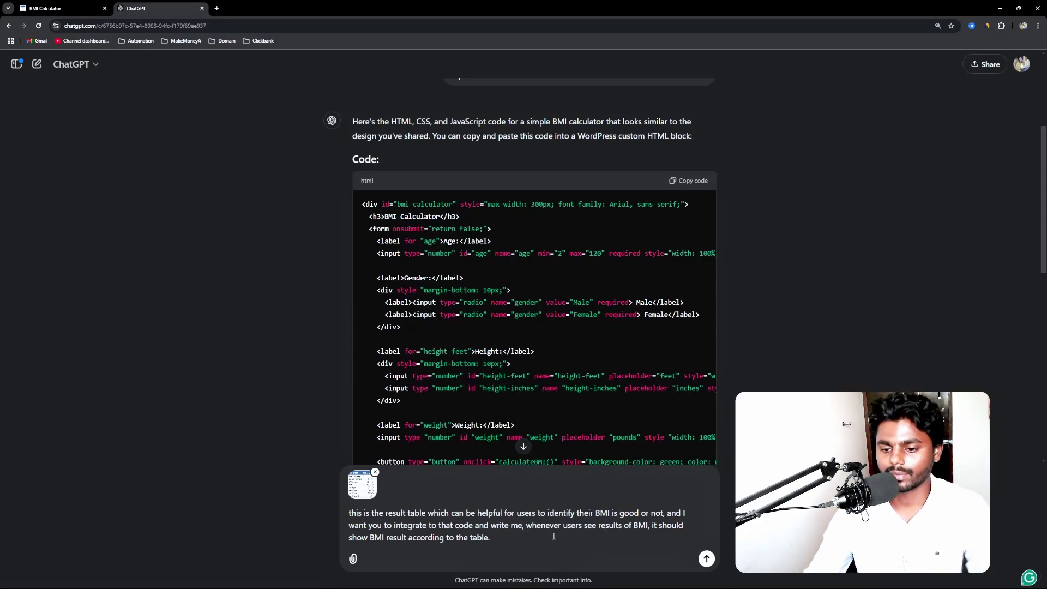
left_click_drag(492, 538, 401, 537)
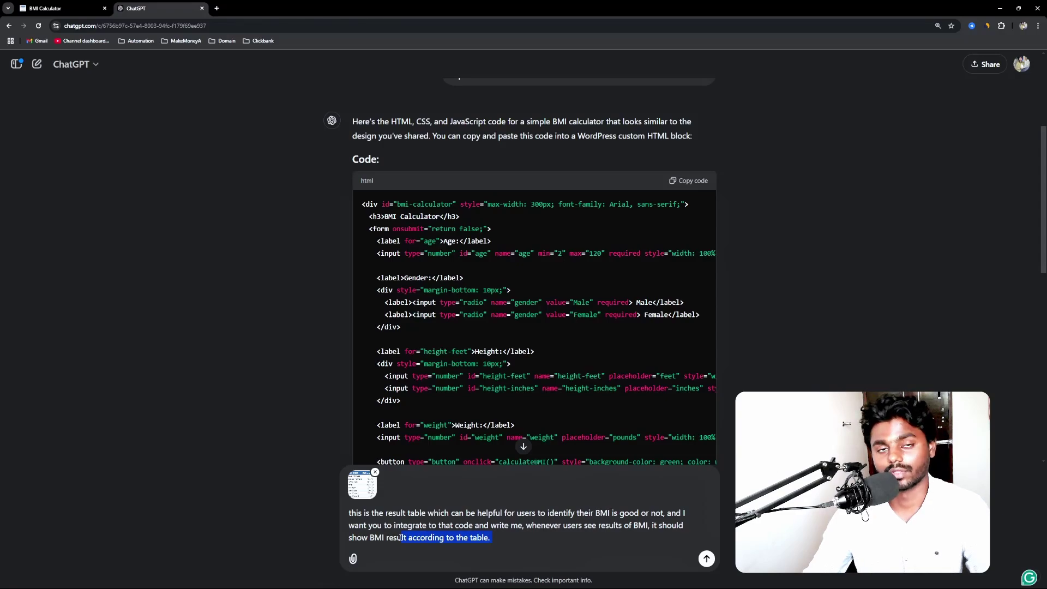
left_click(511, 541)
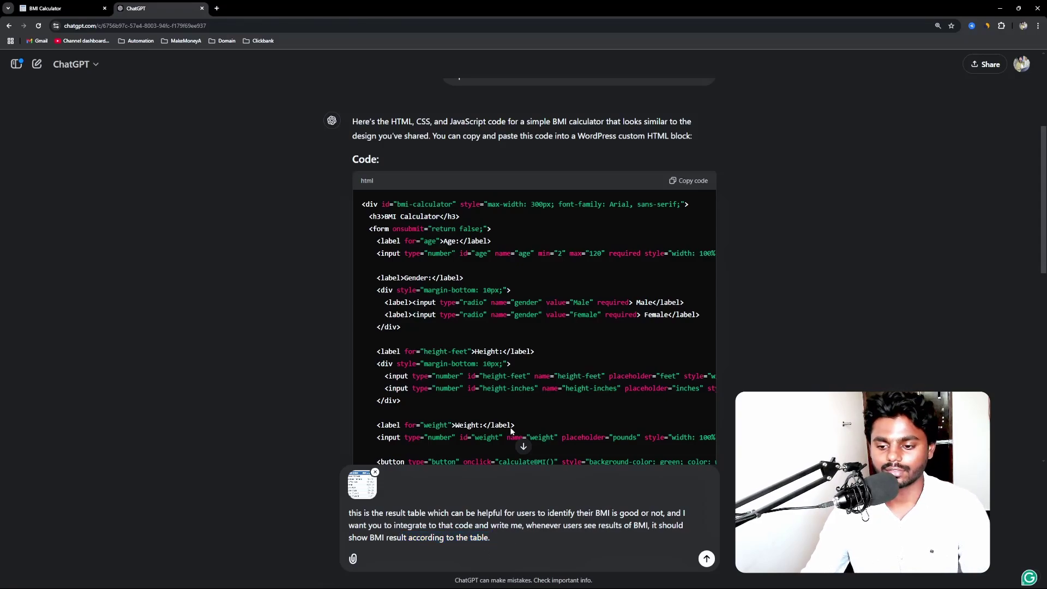
key("Return")
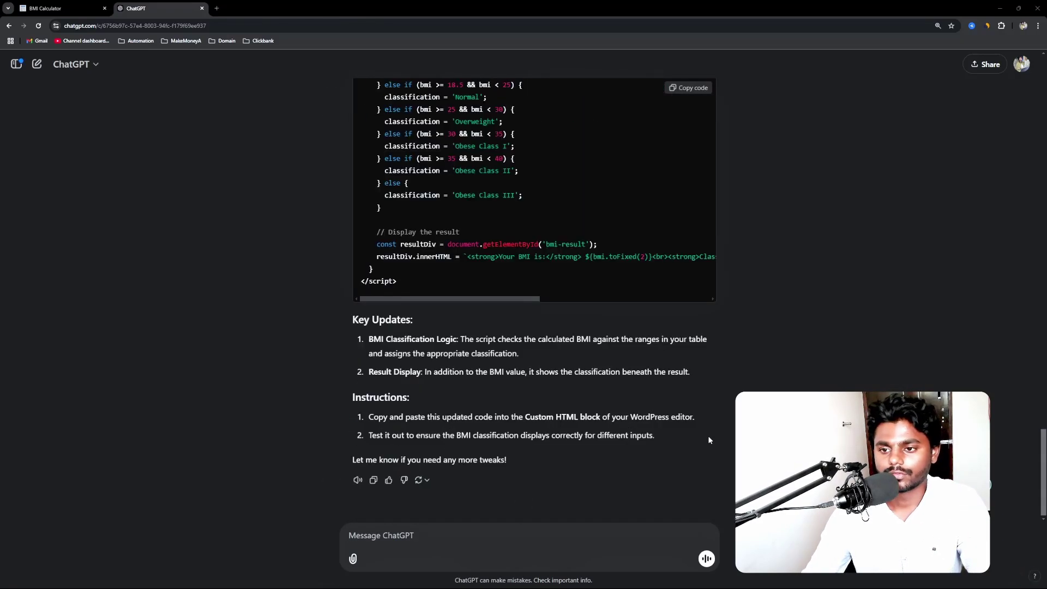
scroll(708, 436, "up", 15)
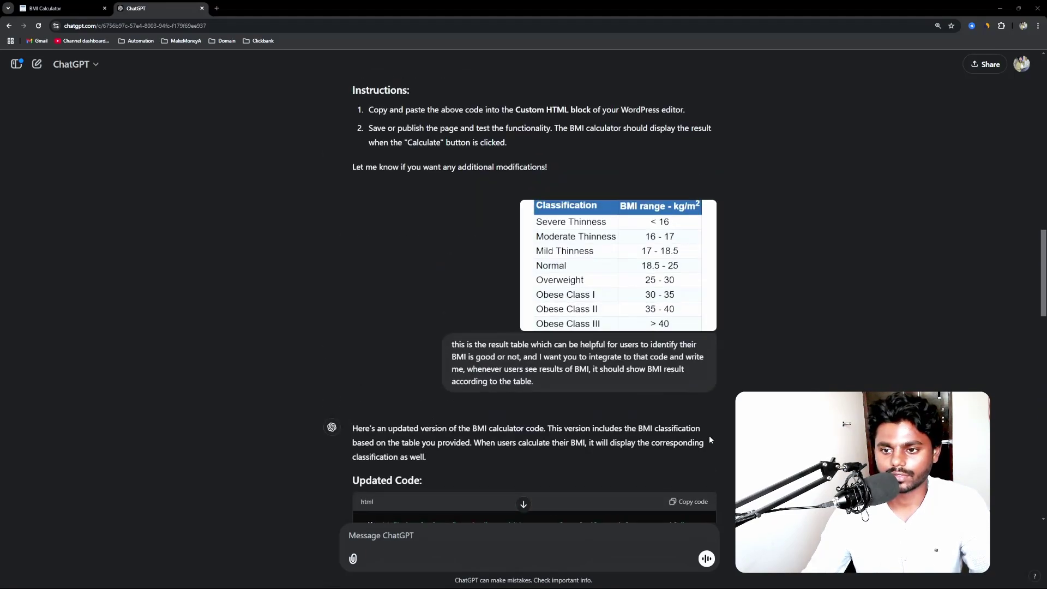
left_click(677, 508)
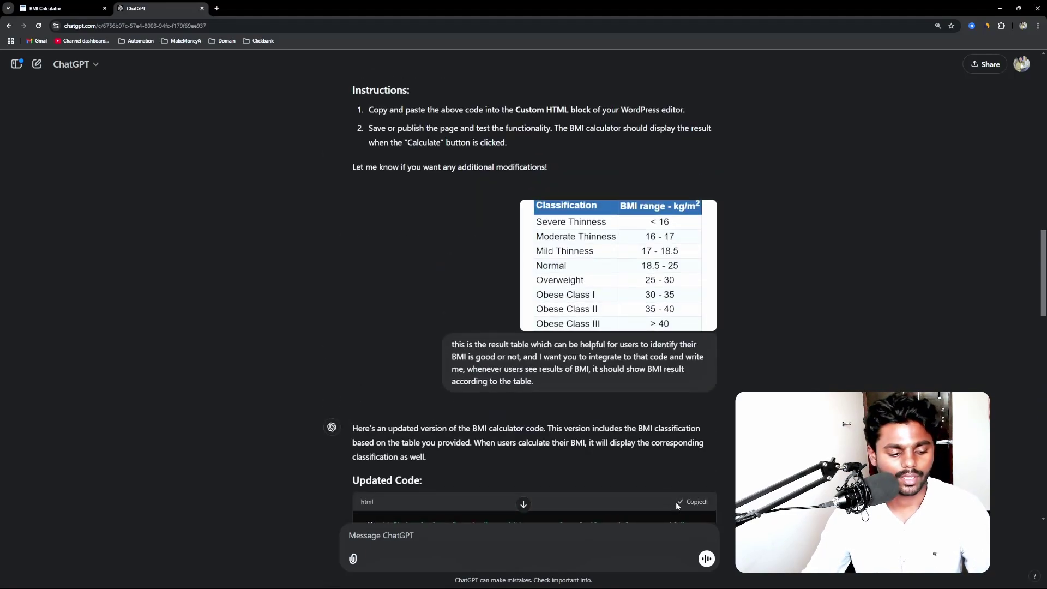
In the post editor, select all the code in the Custom HTML block.
key("alt+Tab")
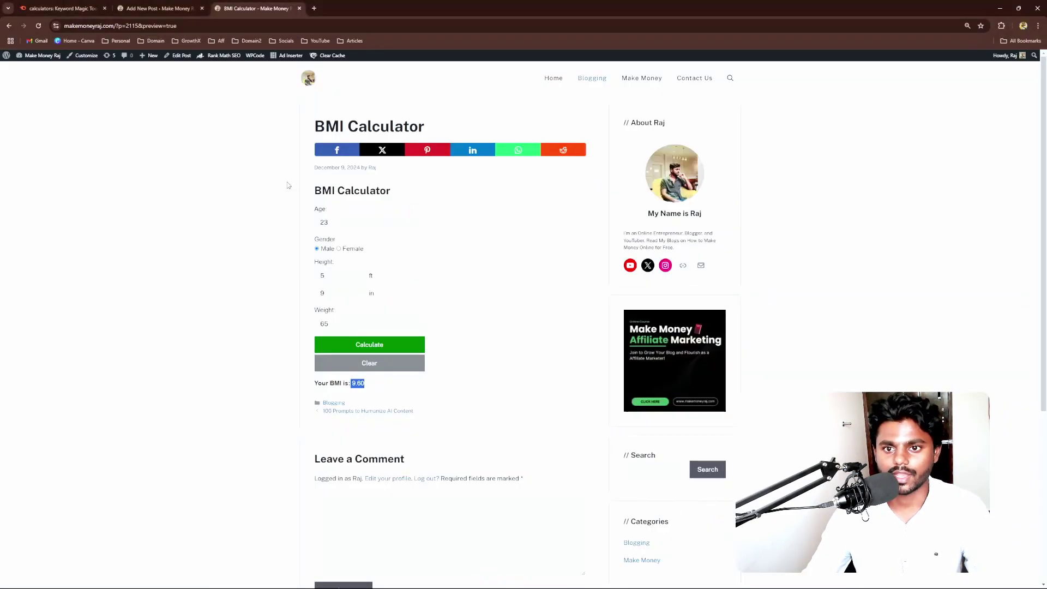
left_click(158, 8)
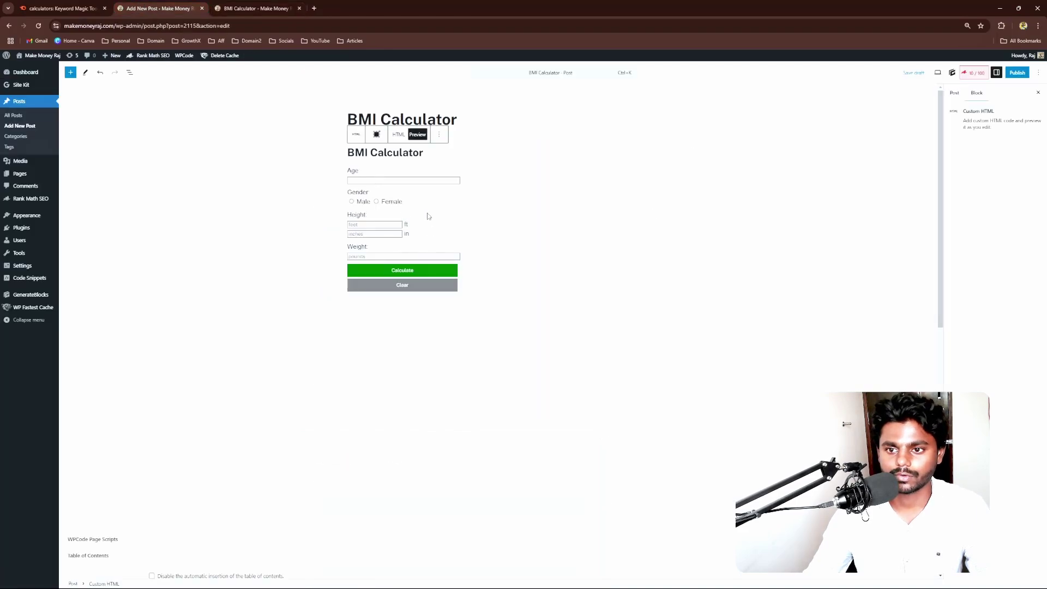
left_click(399, 134)
left_click(418, 186)
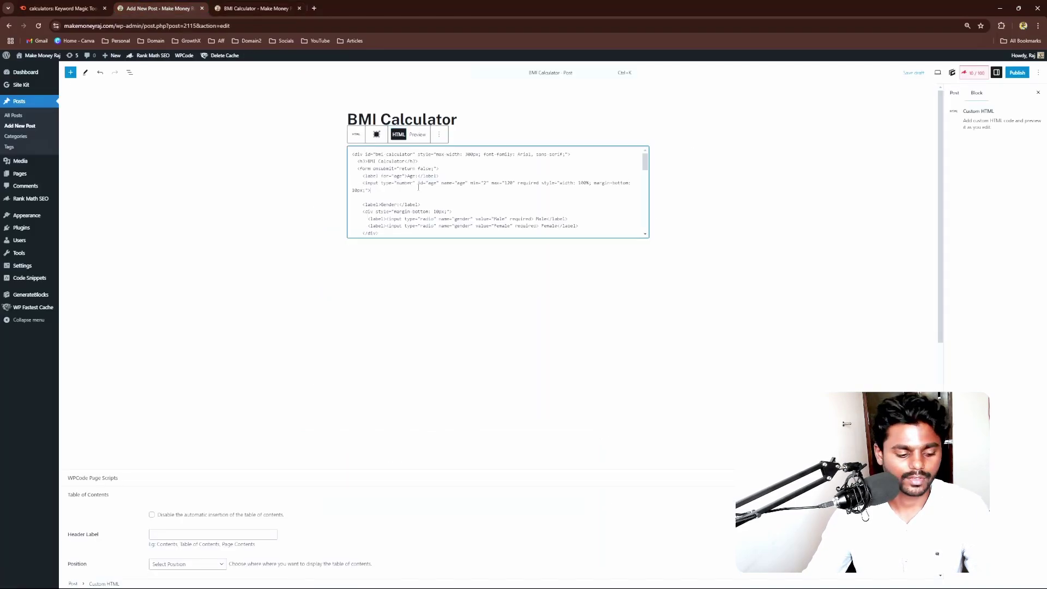
key("ctrl+a")
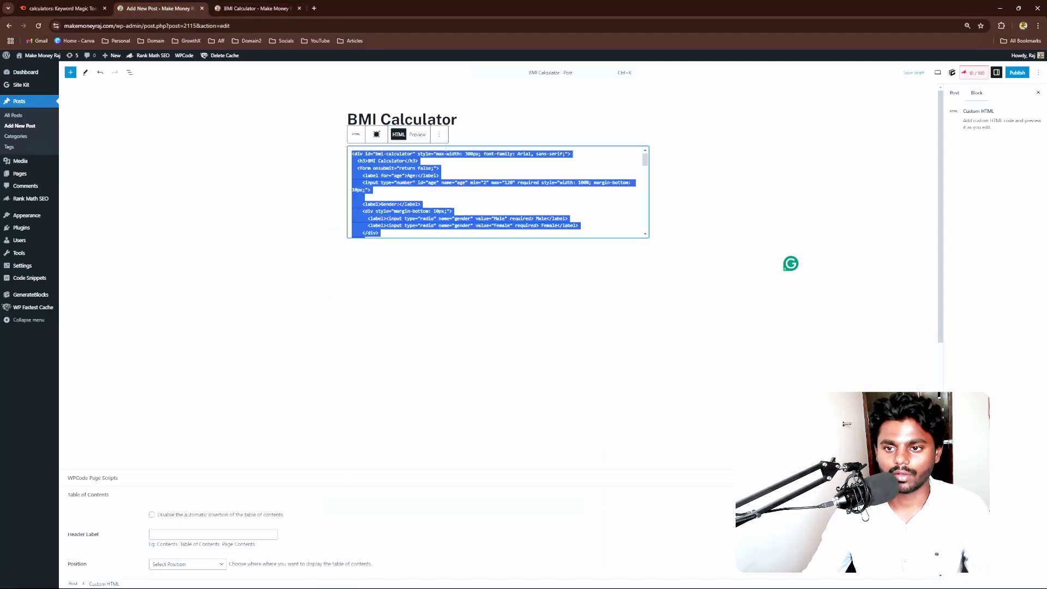
left_click(418, 134)
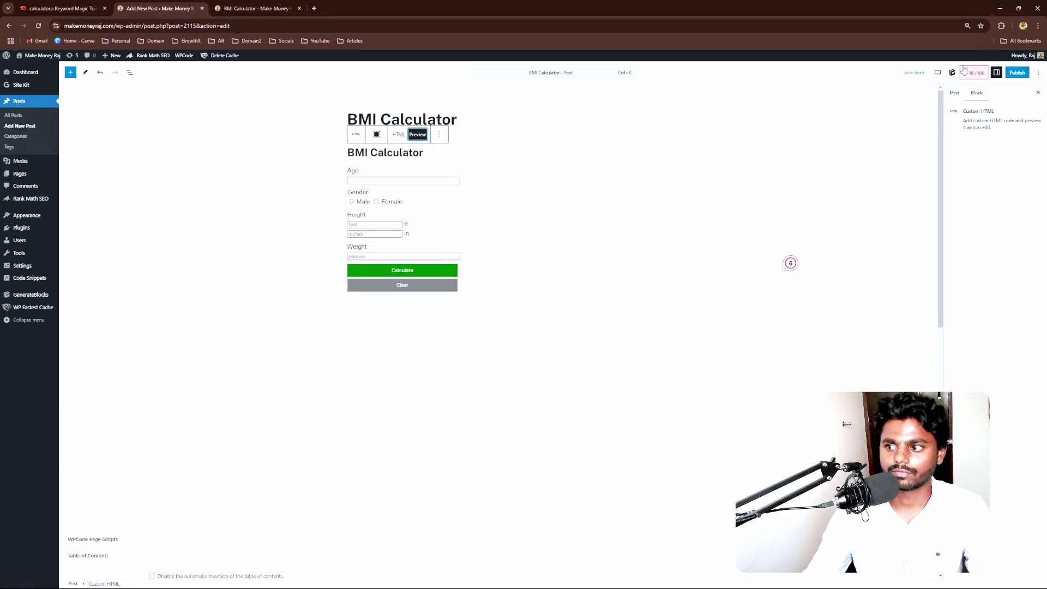
Save the draft again and preview the post in a new tab.
left_click(913, 72)
left_click(937, 72)
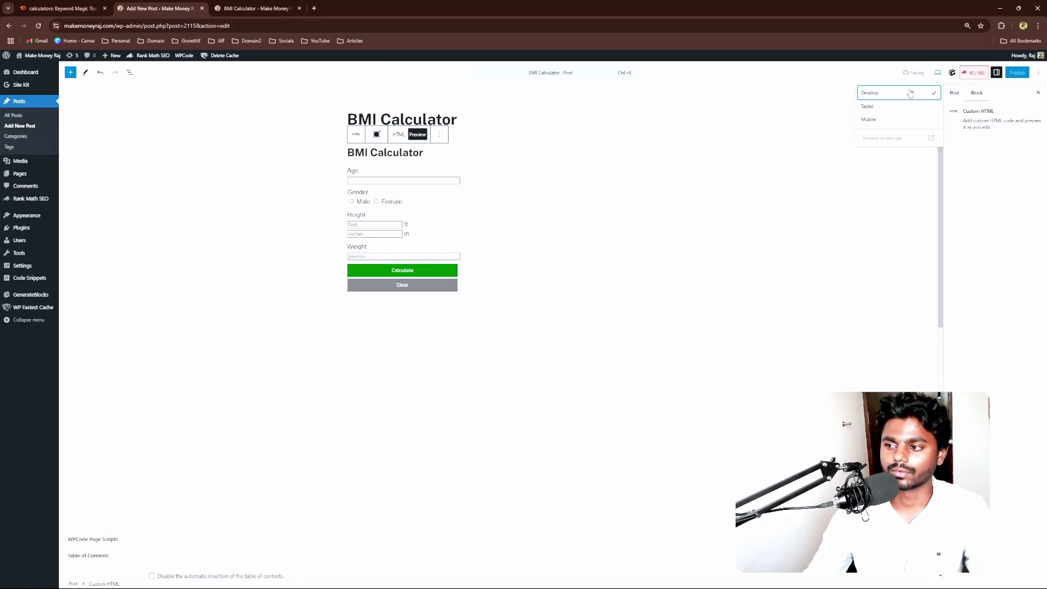
left_click(887, 138)
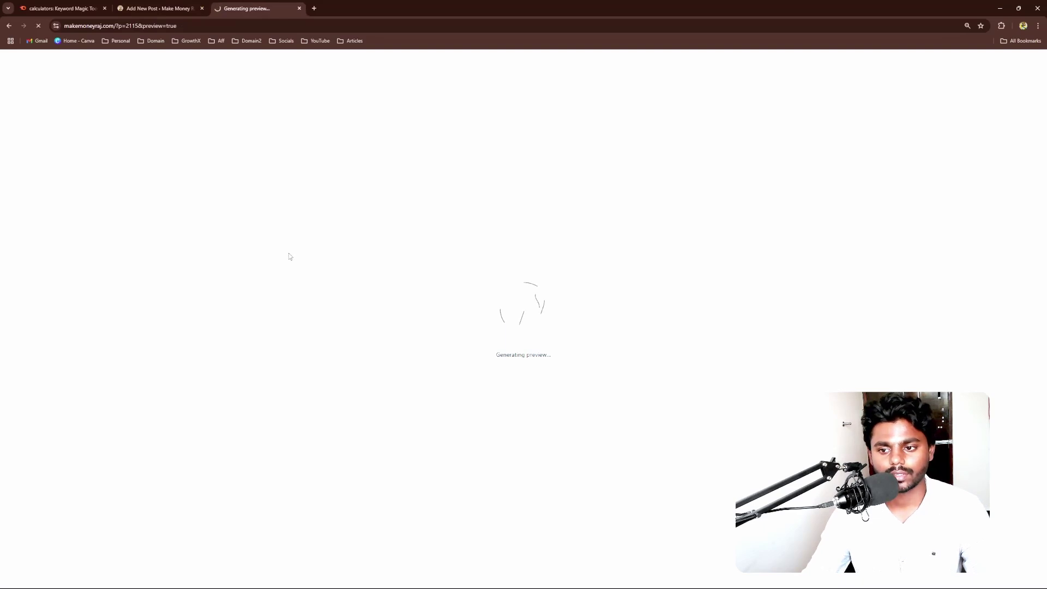
Verify the preview's BMI 9.60 result and Severe Thinness classification by highlighting them.
left_click(337, 220)
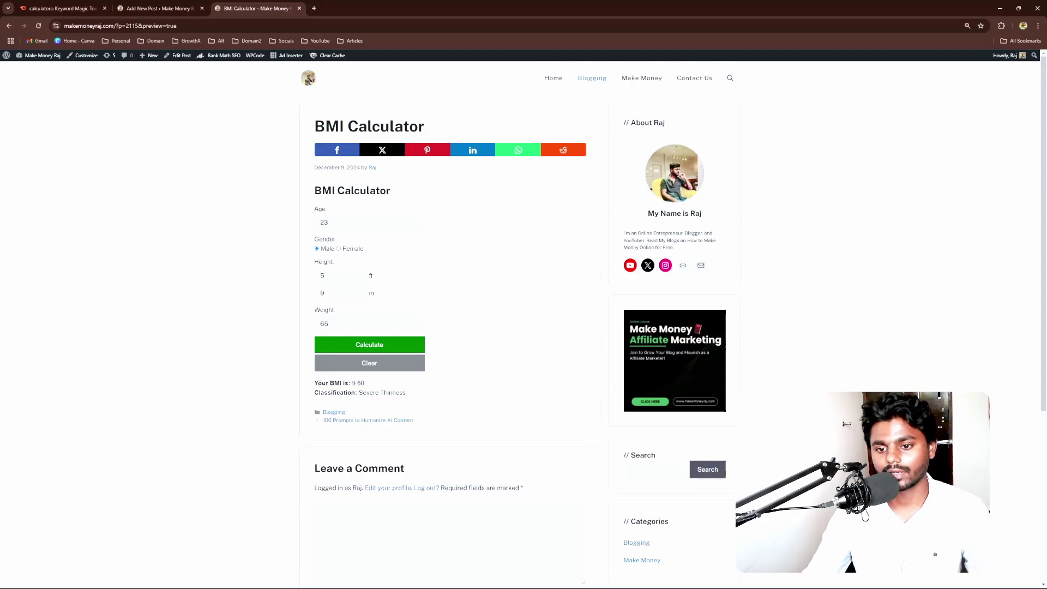
left_click_drag(320, 384, 407, 395)
left_click(379, 386)
left_click(411, 397)
left_click(408, 397)
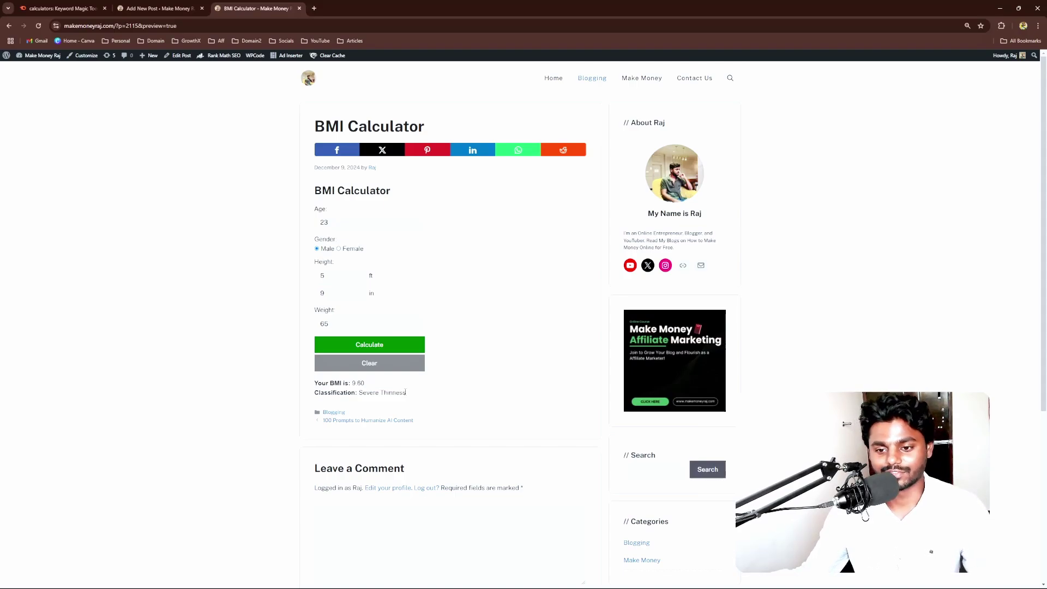
Compare on Calculator.net's BMI page, scrolling between the 9.7 kg/m² Severe thinness result and the BMI table.
key("alt+Tab")
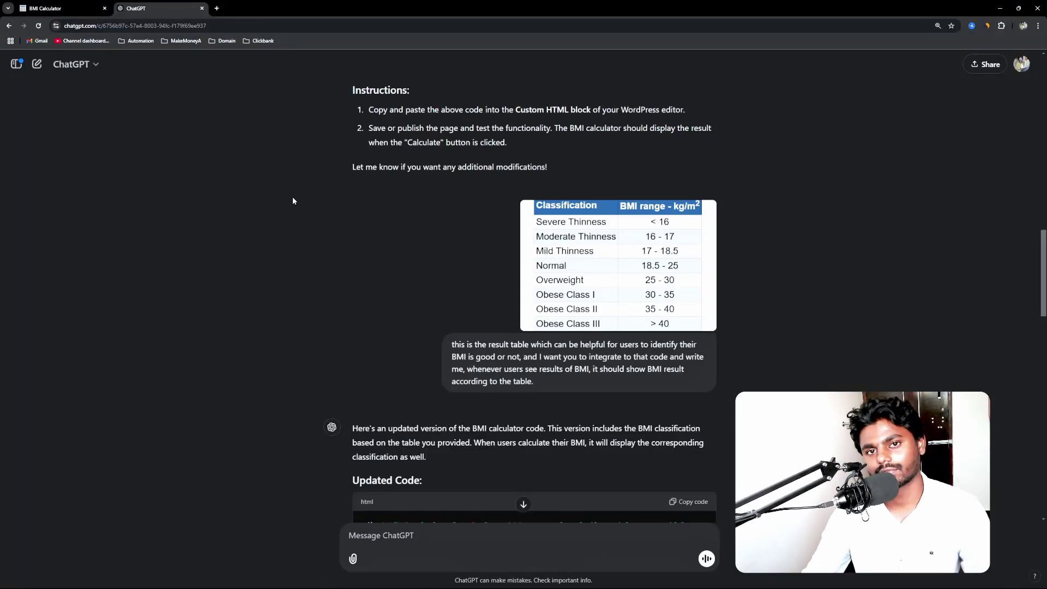
left_click(53, 4)
scroll(396, 255, "down", 20)
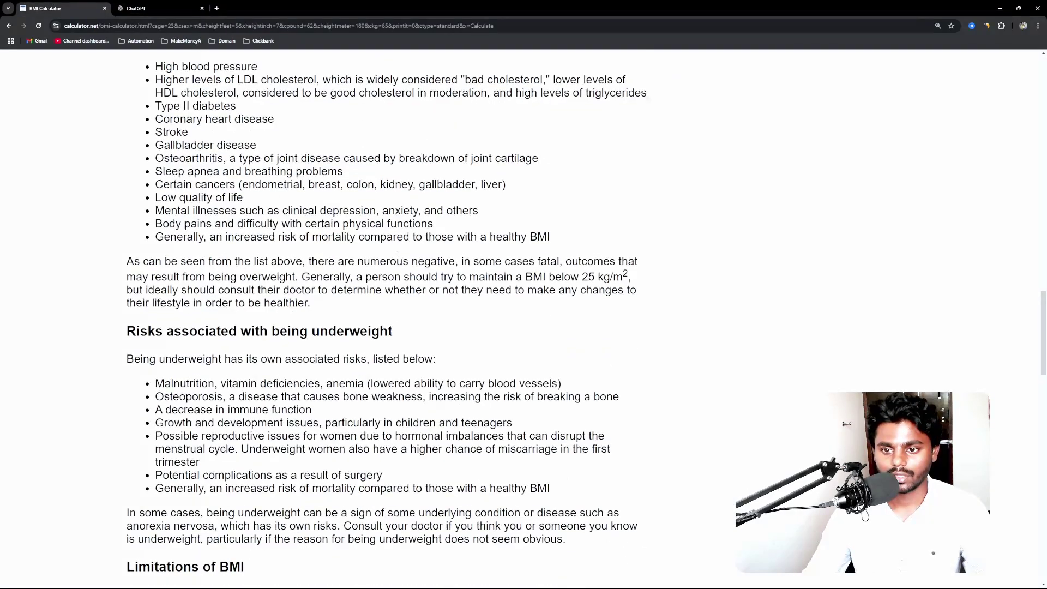
scroll(396, 255, "down", 20)
scroll(455, 274, "up", 20)
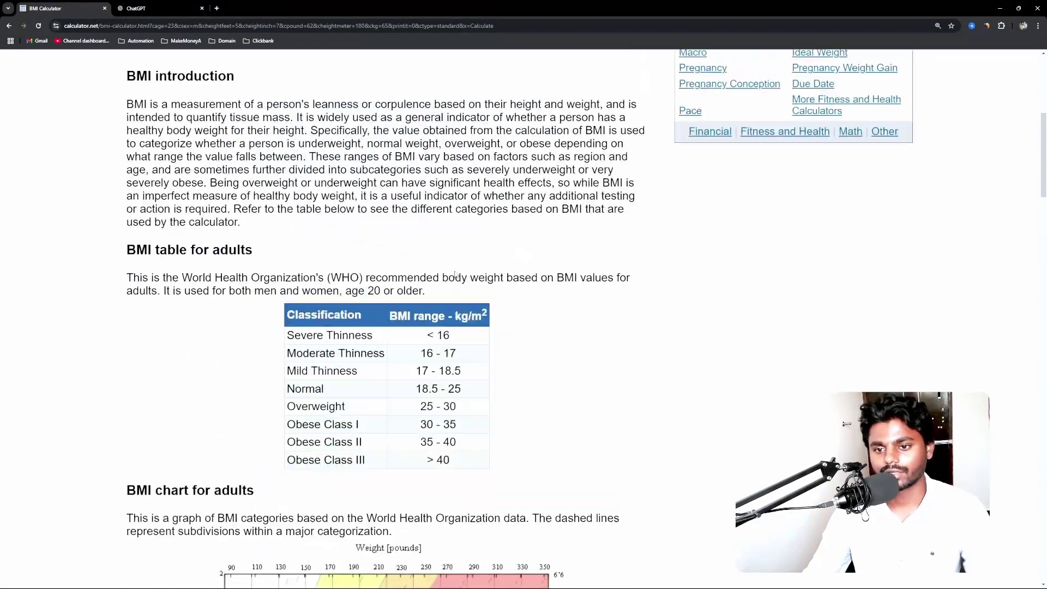
scroll(455, 273, "down", 7)
scroll(457, 281, "up", 14)
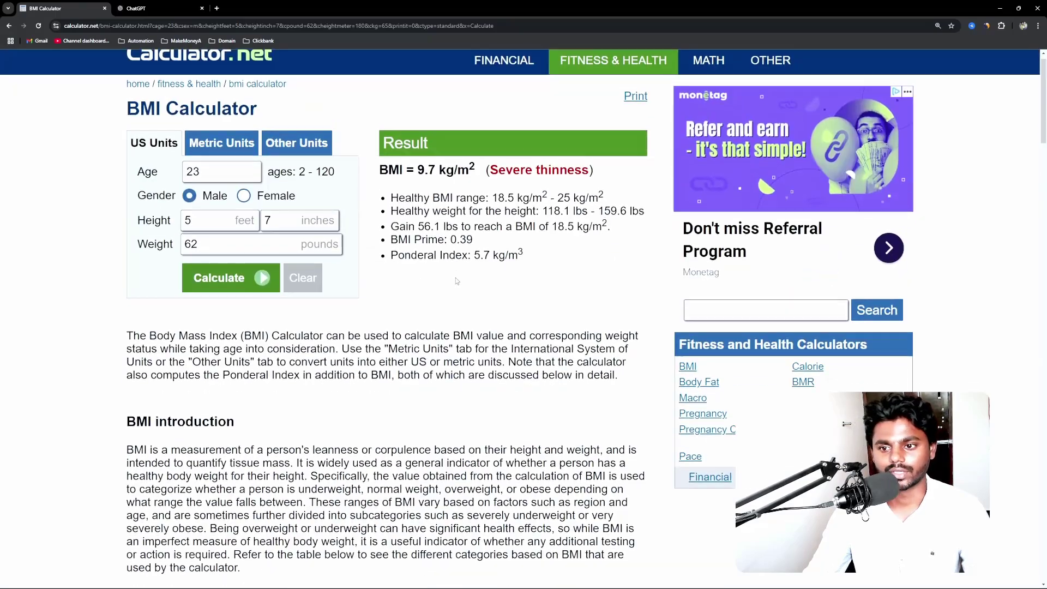
scroll(457, 281, "down", 2)
scroll(457, 280, "down", 5)
scroll(456, 277, "up", 8)
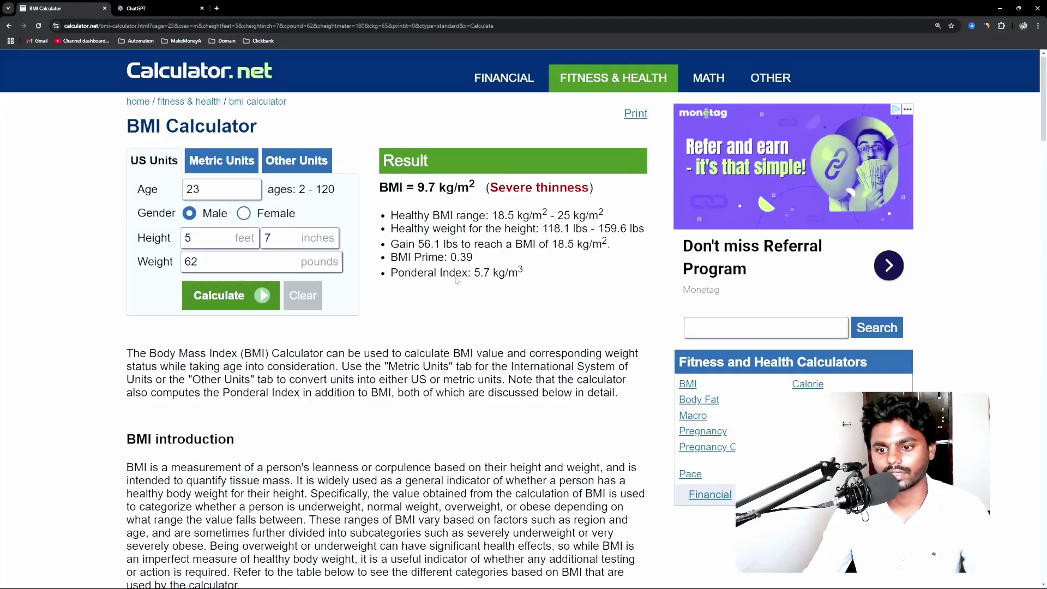
scroll(456, 277, "down", 7)
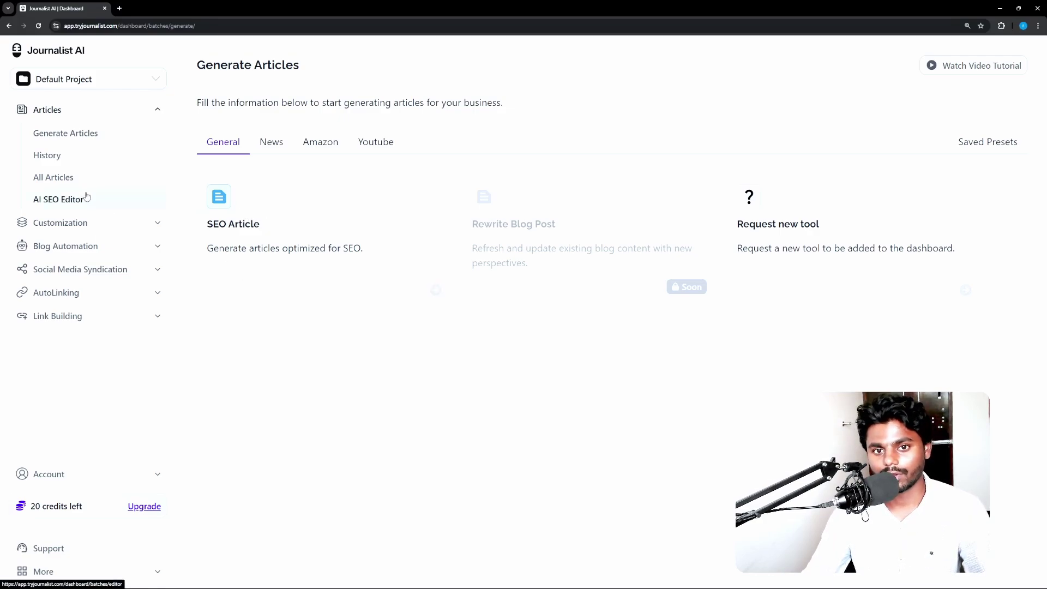
Start a new SEO Article with the focus keyword 'BMI Calculator'.
left_click(291, 235)
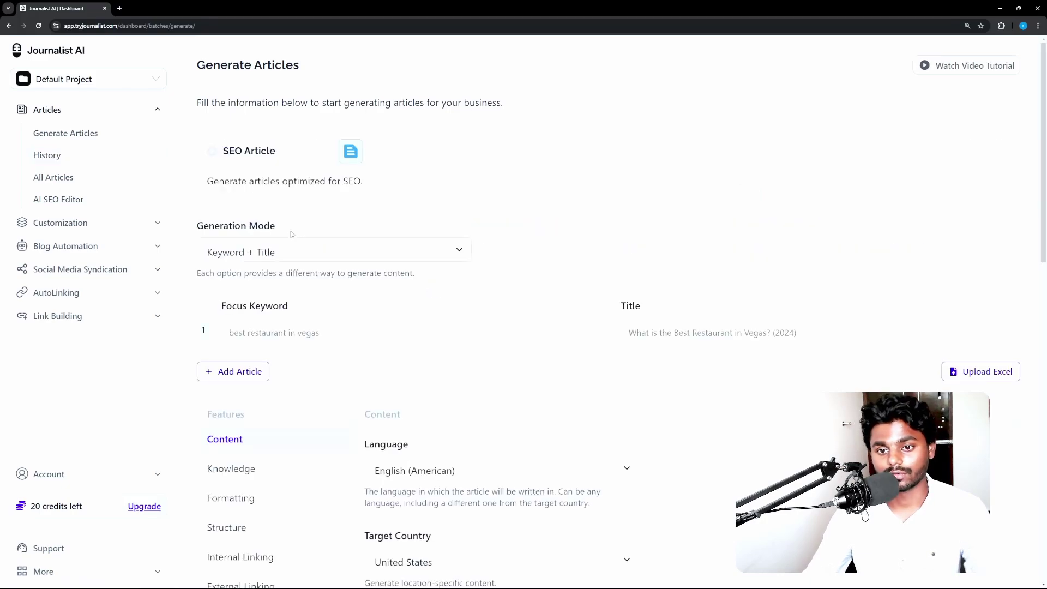
left_click(254, 332)
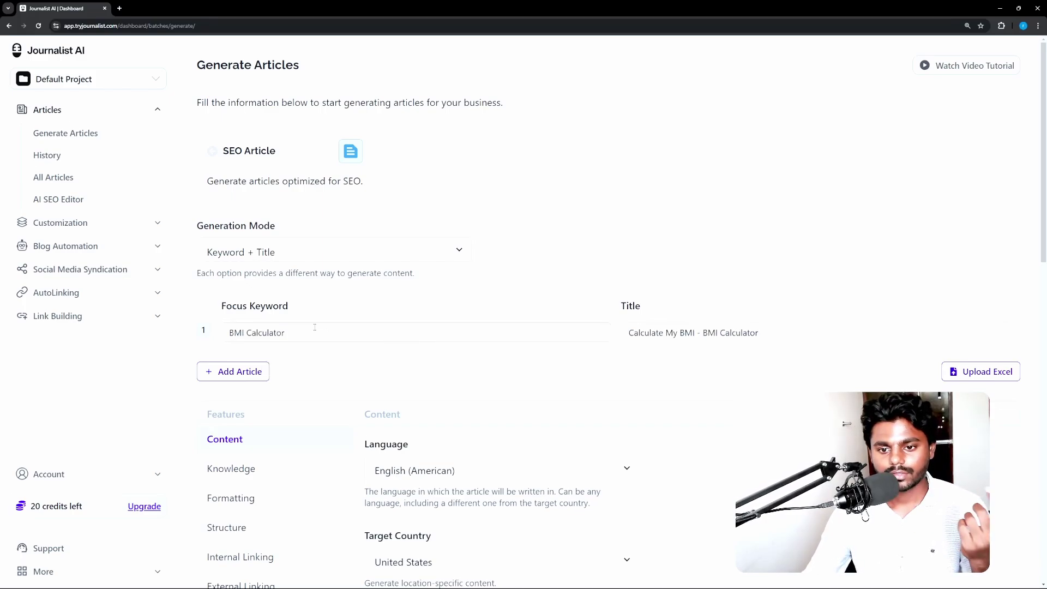
triple_click(290, 334)
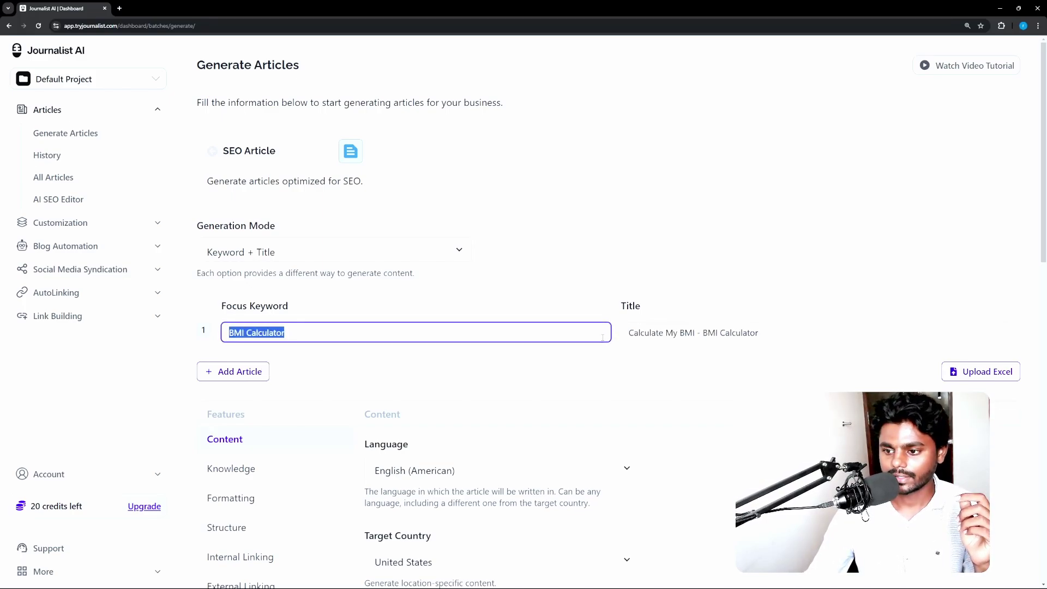
Set the title 'Calculate My BMI - BMI Calculator' and review the content settings.
left_click_drag(628, 334, 679, 334)
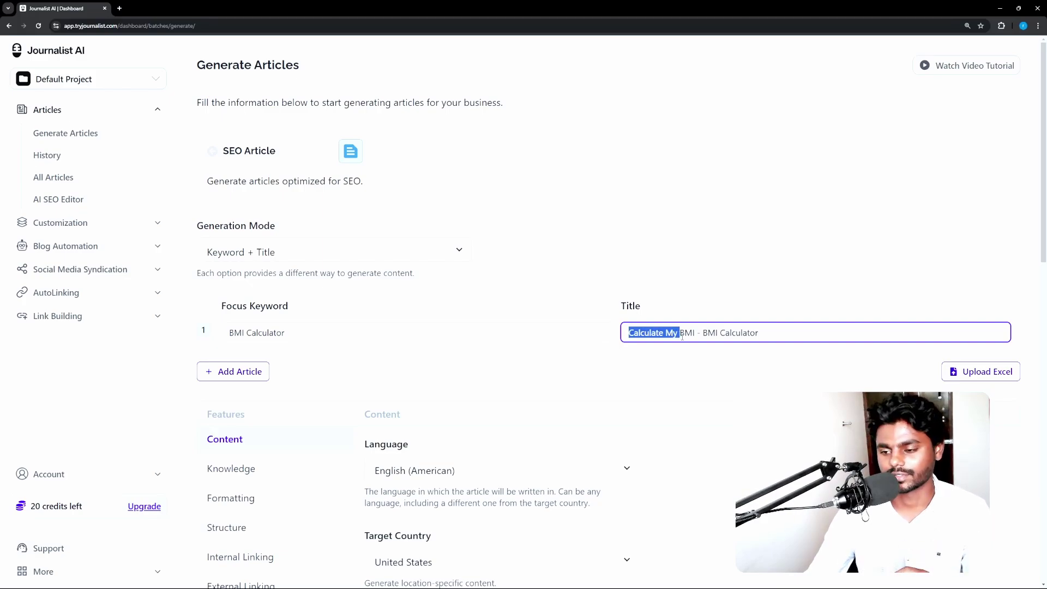
double_click(711, 333)
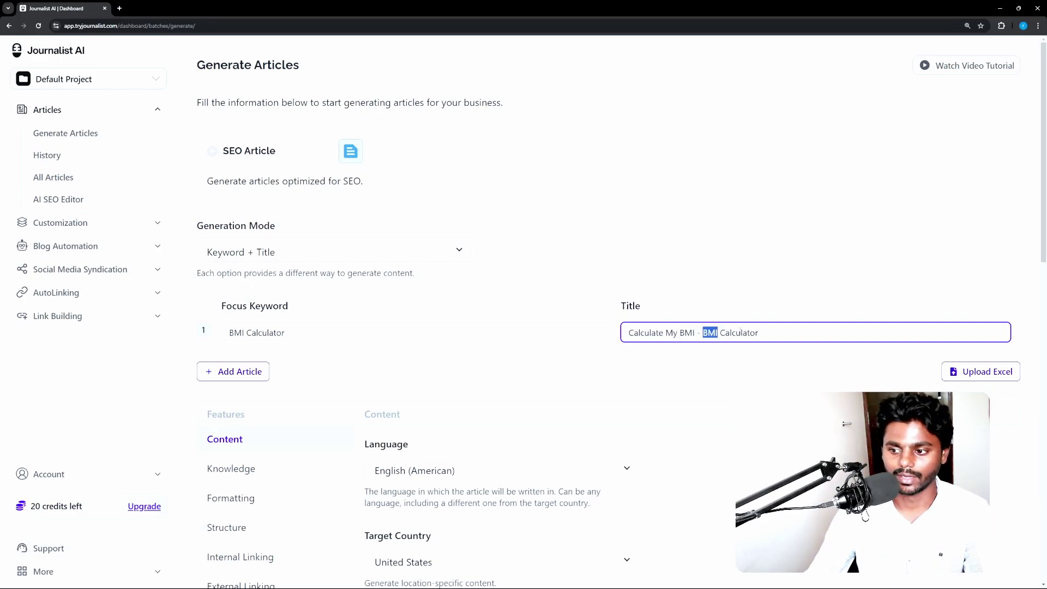
left_click(757, 333, "shift")
left_click(790, 334)
scroll(531, 414, "down", 6)
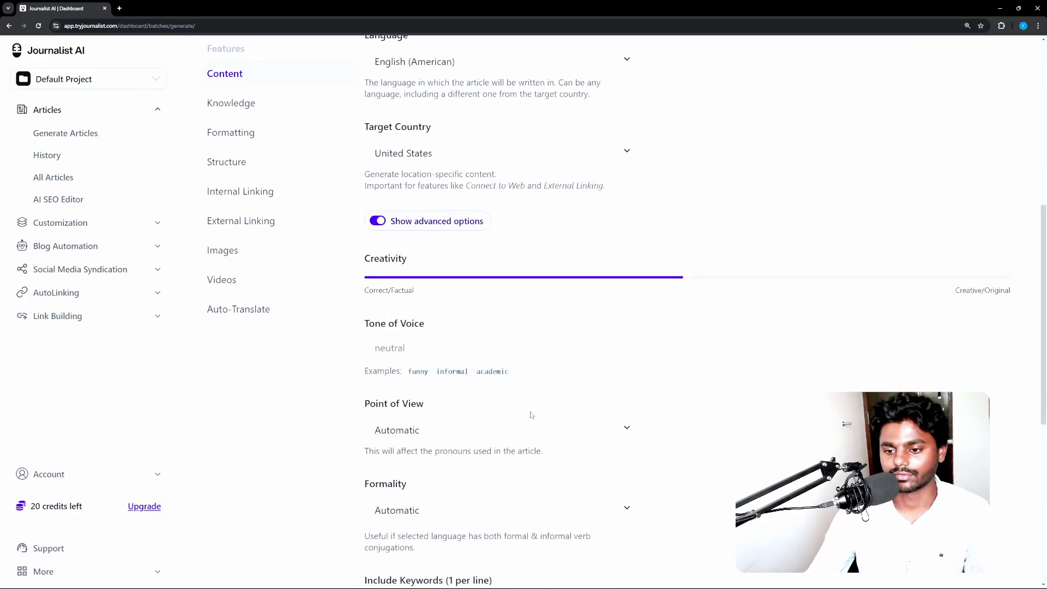
scroll(517, 322, "up", 7)
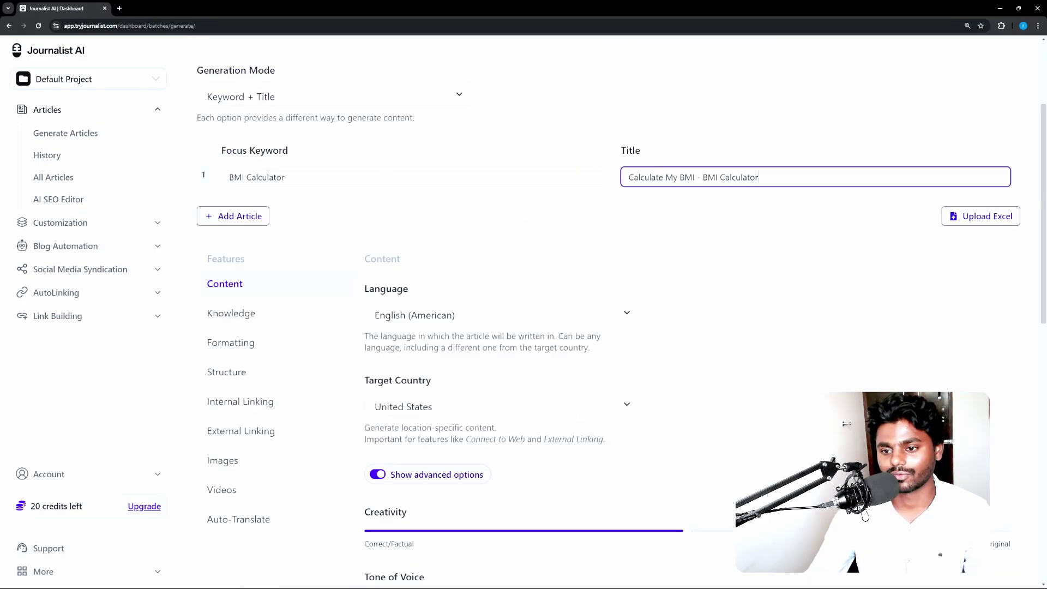
scroll(679, 384, "down", 10)
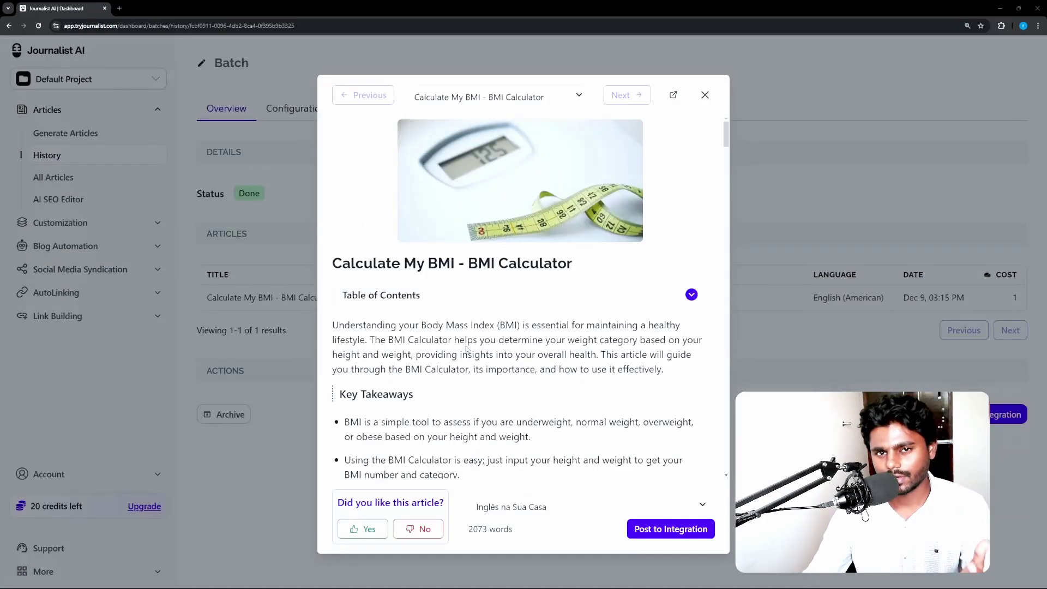
Read through the opening of the 2073-word 'Calculate My BMI - BMI Calculator' article.
scroll(467, 349, "up", 5)
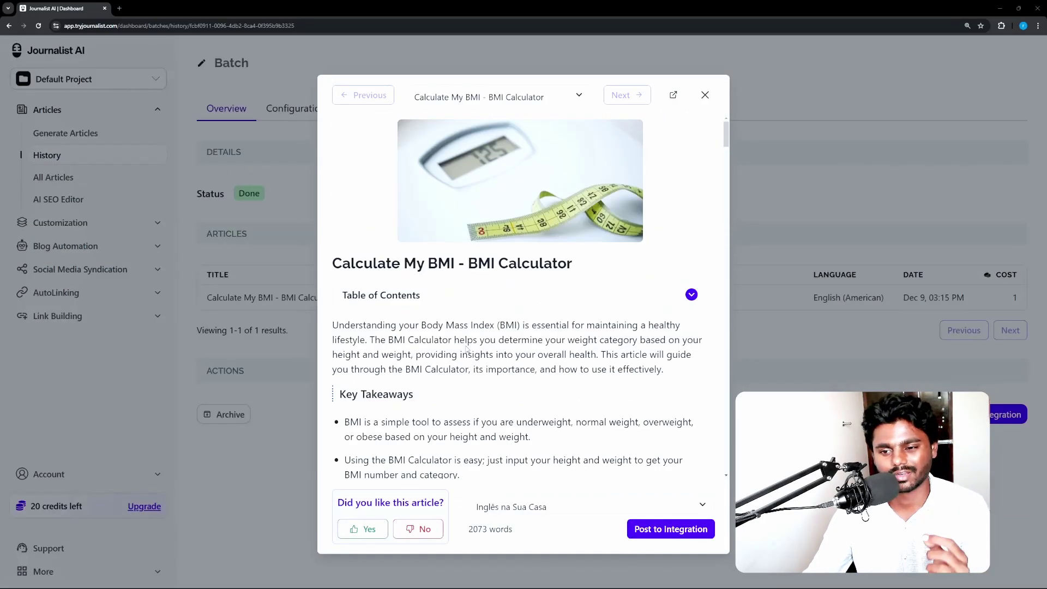
scroll(466, 349, "down", 10)
scroll(466, 349, "up", 5)
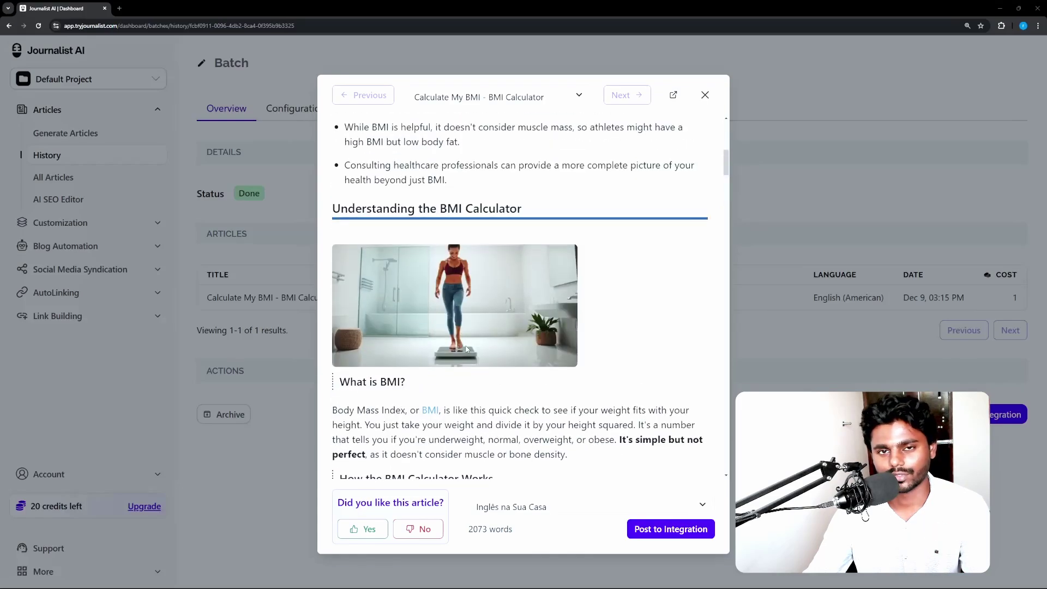
scroll(467, 349, "up", 6)
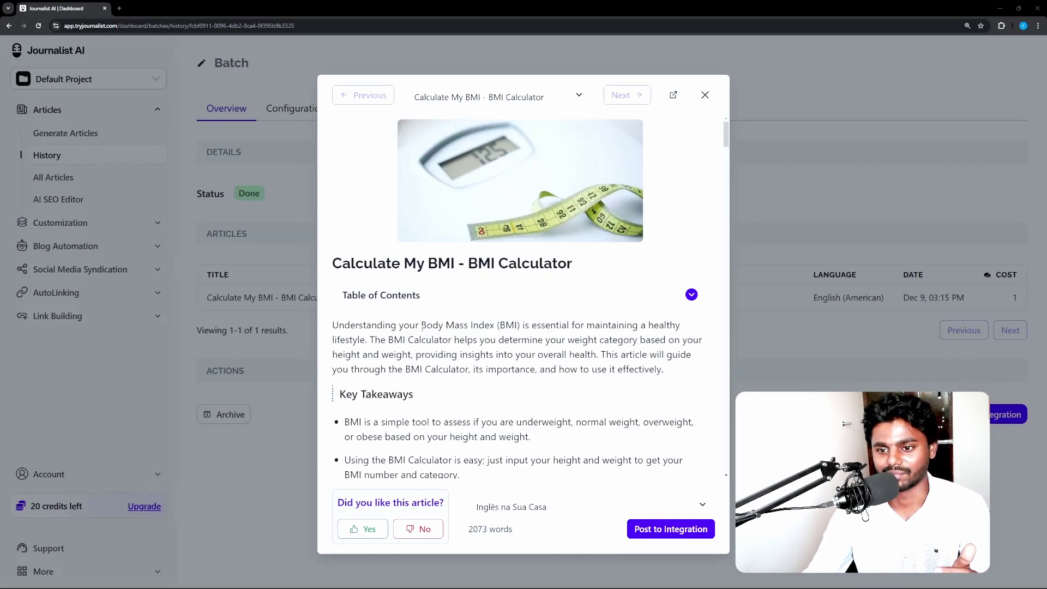
left_click_drag(422, 325, 490, 325)
scroll(493, 343, "down", 1)
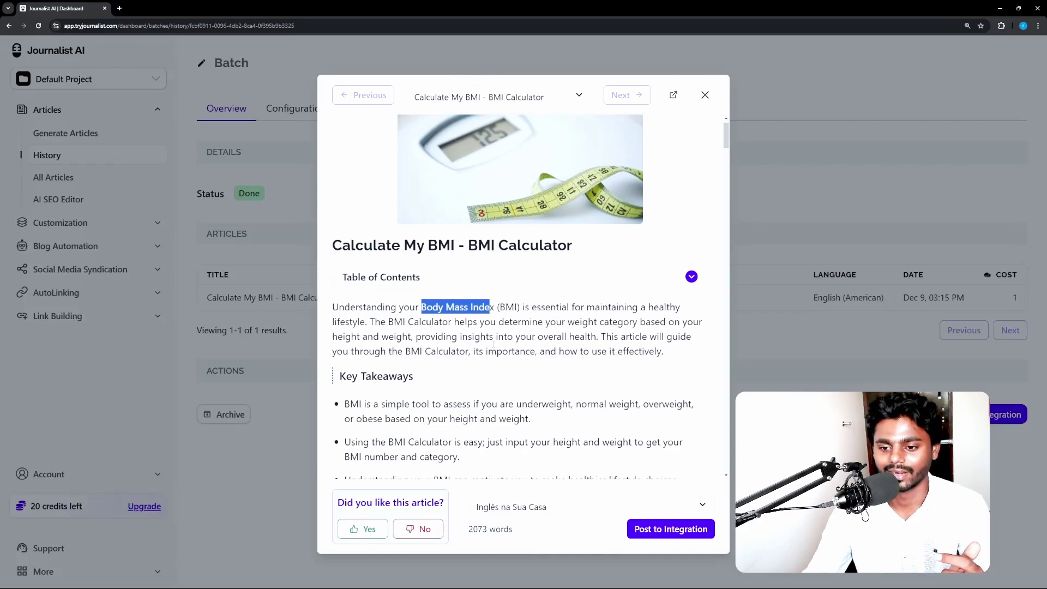
scroll(493, 343, "down", 15)
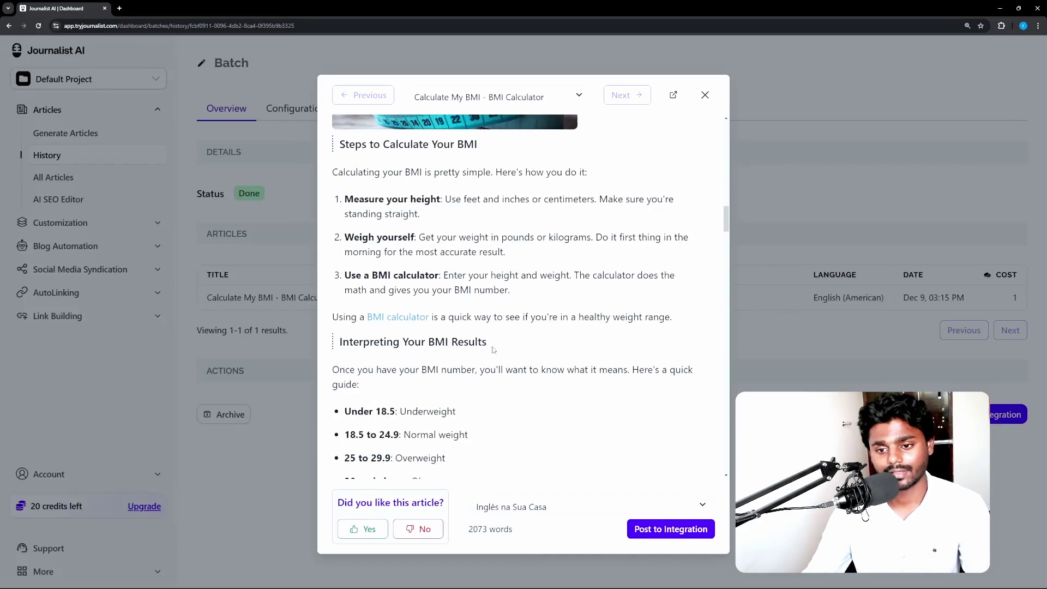
scroll(493, 348, "down", 12)
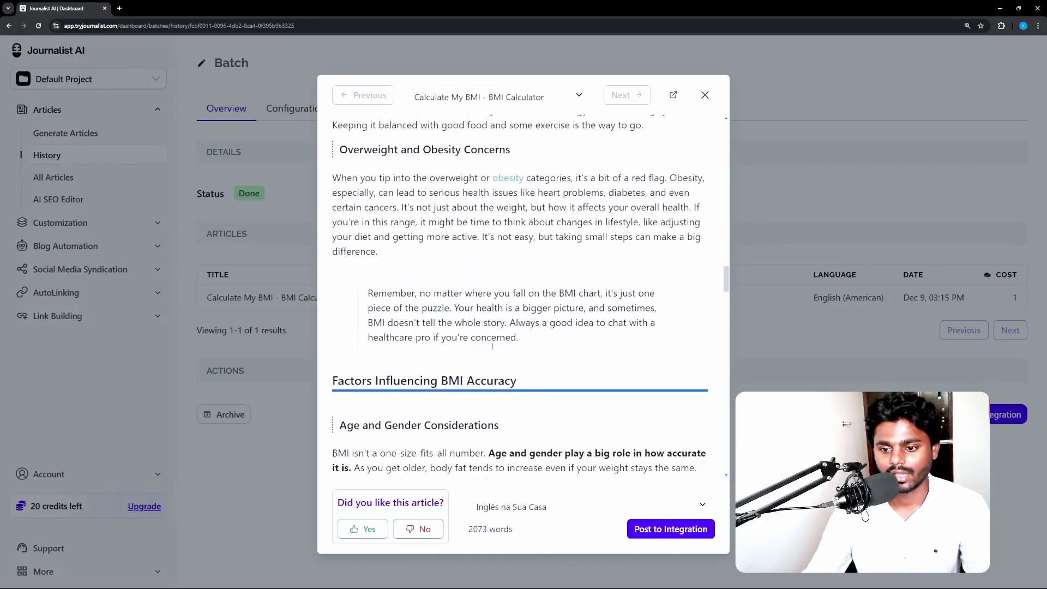
scroll(493, 346, "down", 4)
scroll(474, 343, "up", 5)
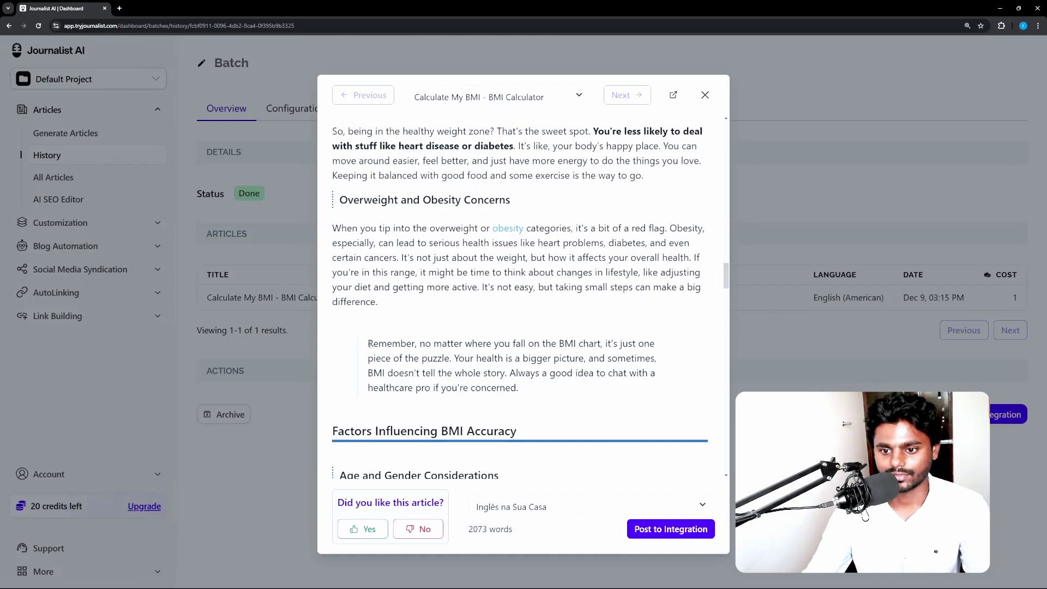
Highlight the reminder paragraph about the BMI chart and continue reading the article.
left_click_drag(369, 344, 537, 385)
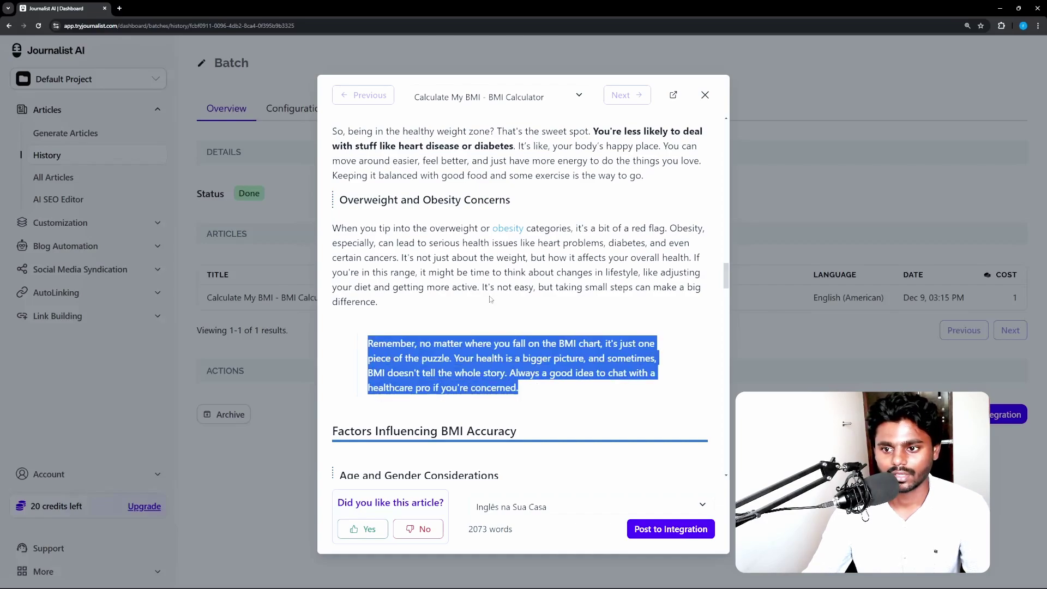
scroll(490, 300, "down", 5)
scroll(490, 302, "up", 8)
scroll(520, 377, "down", 10)
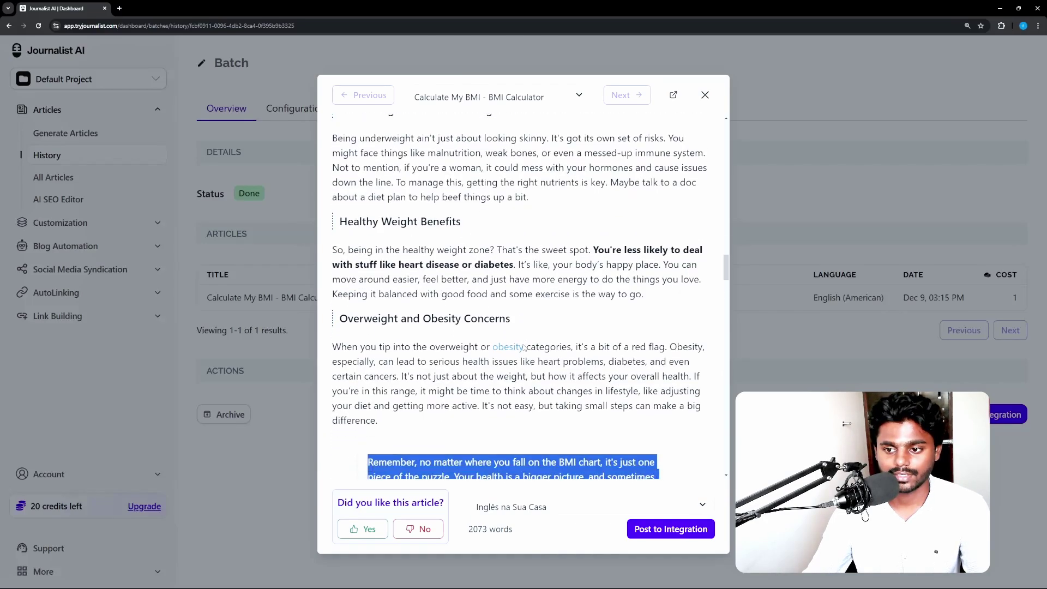
left_click_drag(351, 362, 393, 378)
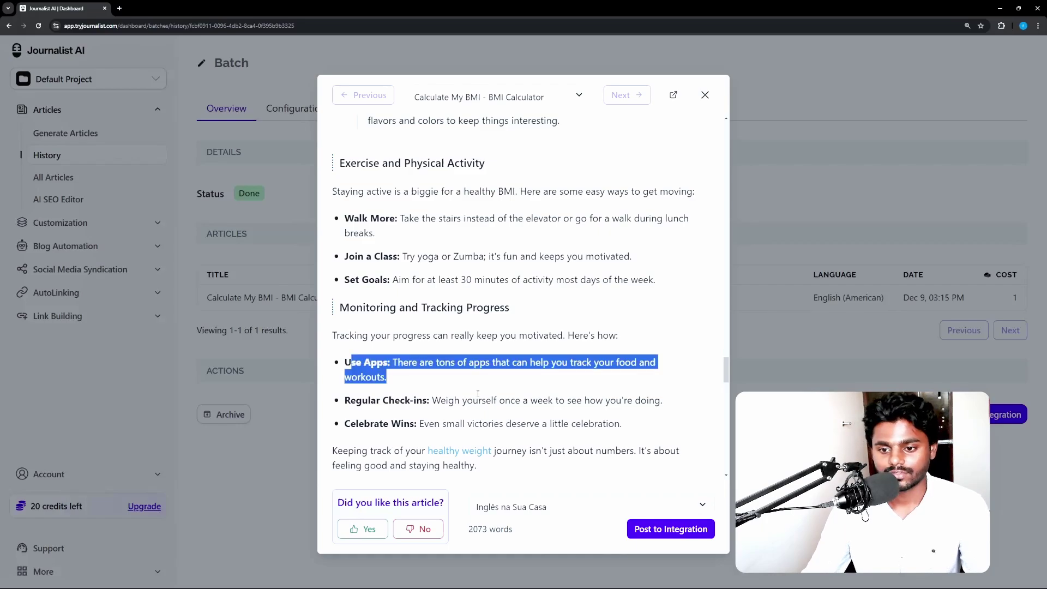
scroll(474, 392, "up", 15)
scroll(478, 397, "down", 1)
scroll(477, 397, "down", 15)
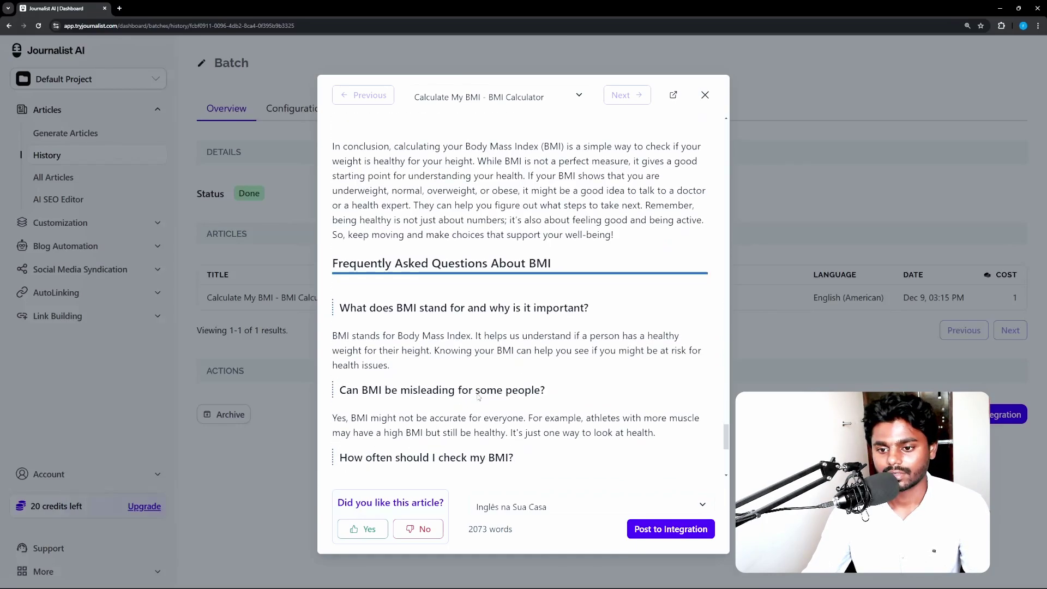
scroll(478, 397, "up", 7)
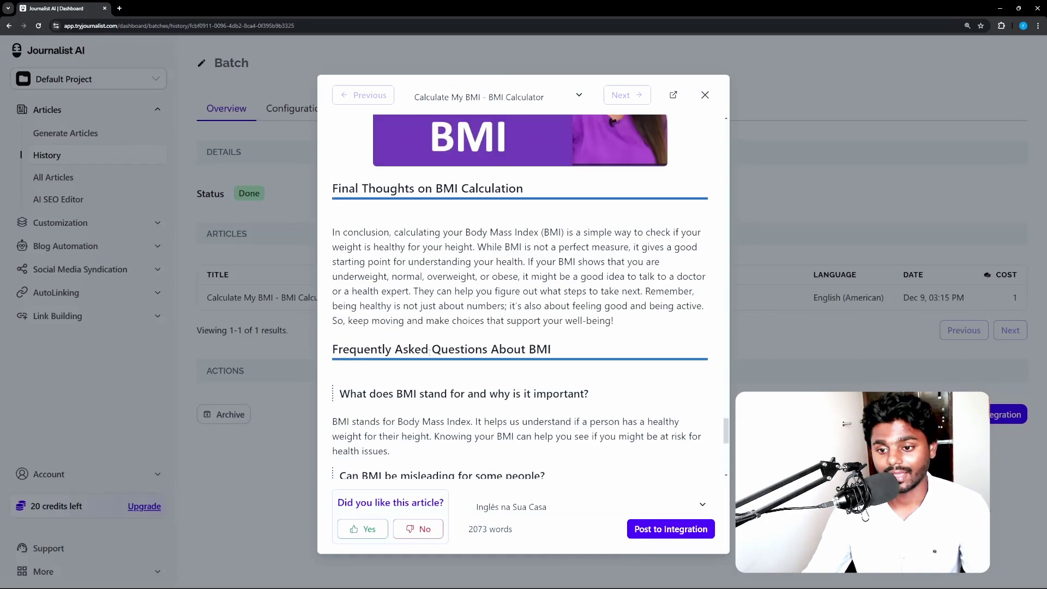
Review the FAQ section and meta description, then return to the Calculator.net window.
double_click(545, 350)
scroll(545, 352, "down", 3)
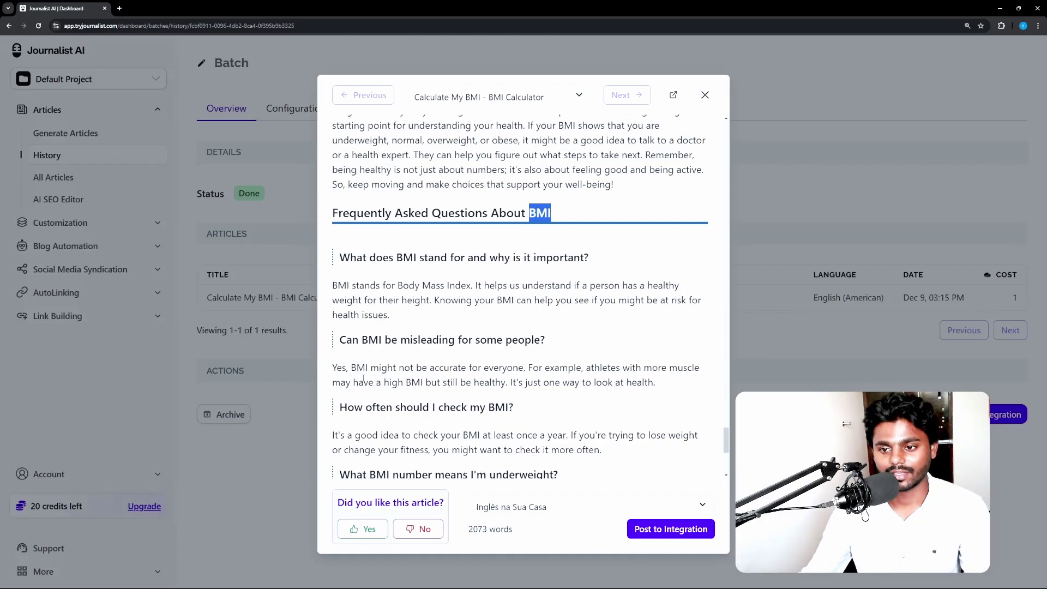
scroll(431, 327, "down", 5)
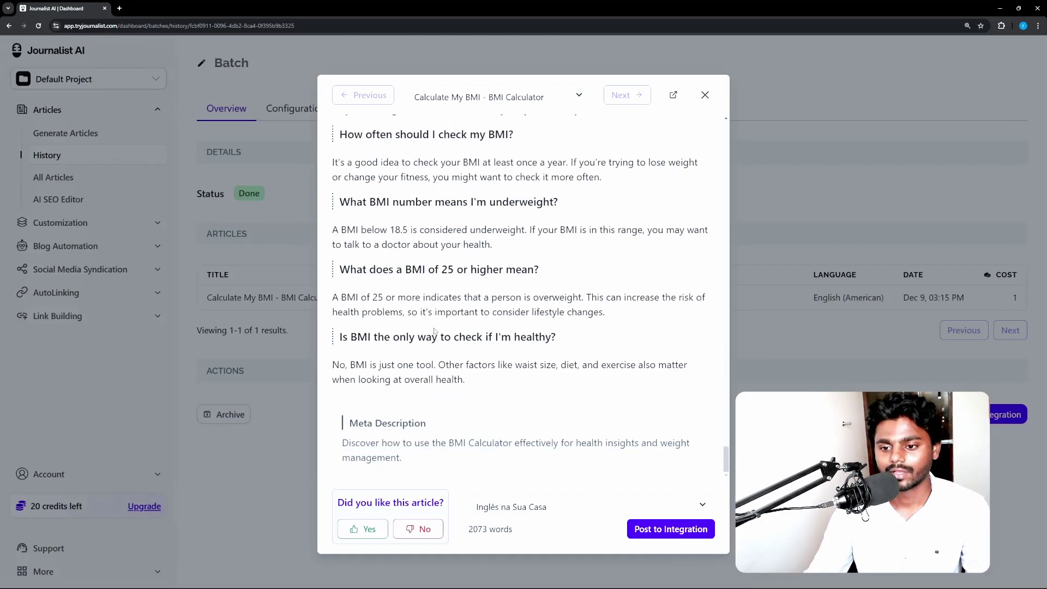
scroll(434, 331, "up", 5)
scroll(435, 359, "down", 5)
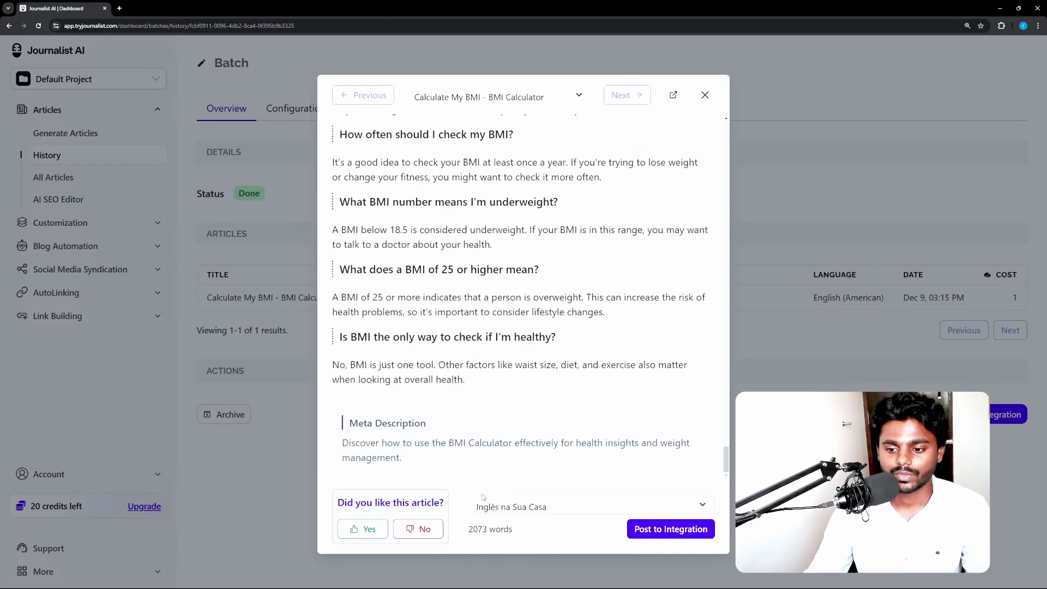
scroll(436, 394, "up", 8)
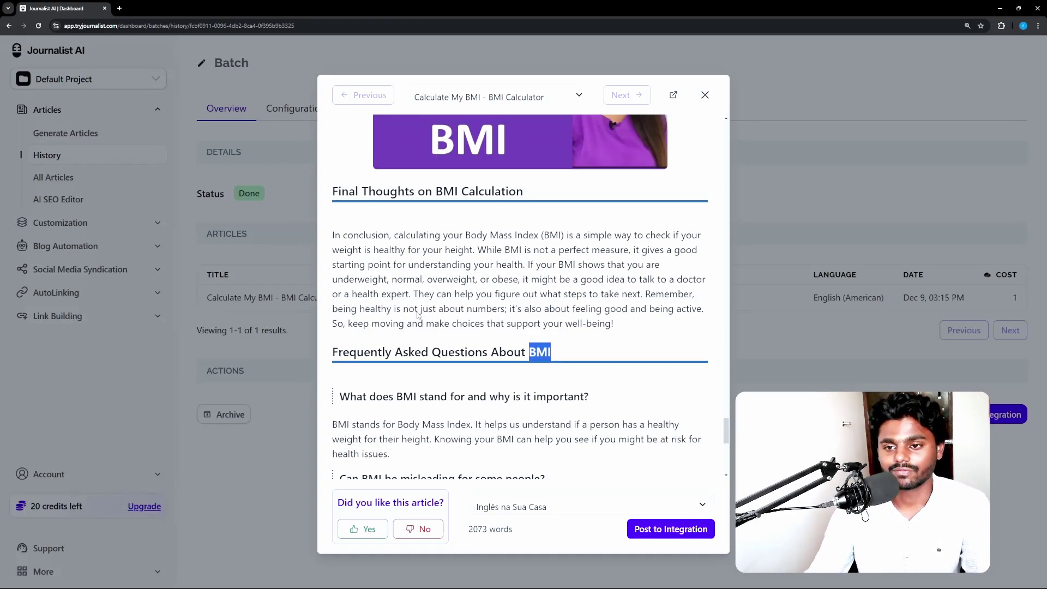
scroll(418, 316, "up", 5)
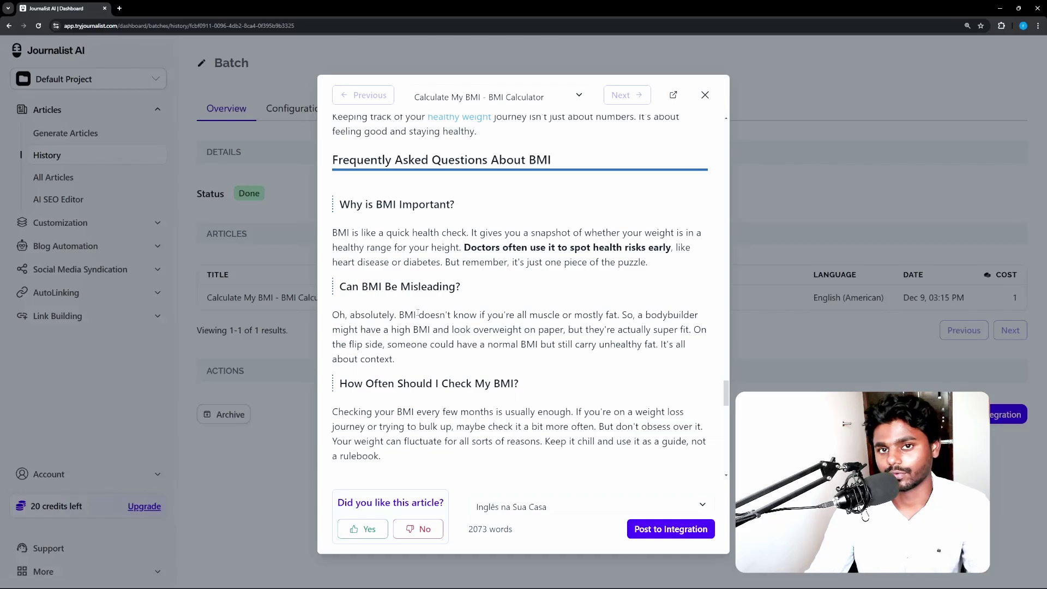
key("alt+Tab")
scroll(383, 276, "down", 1)
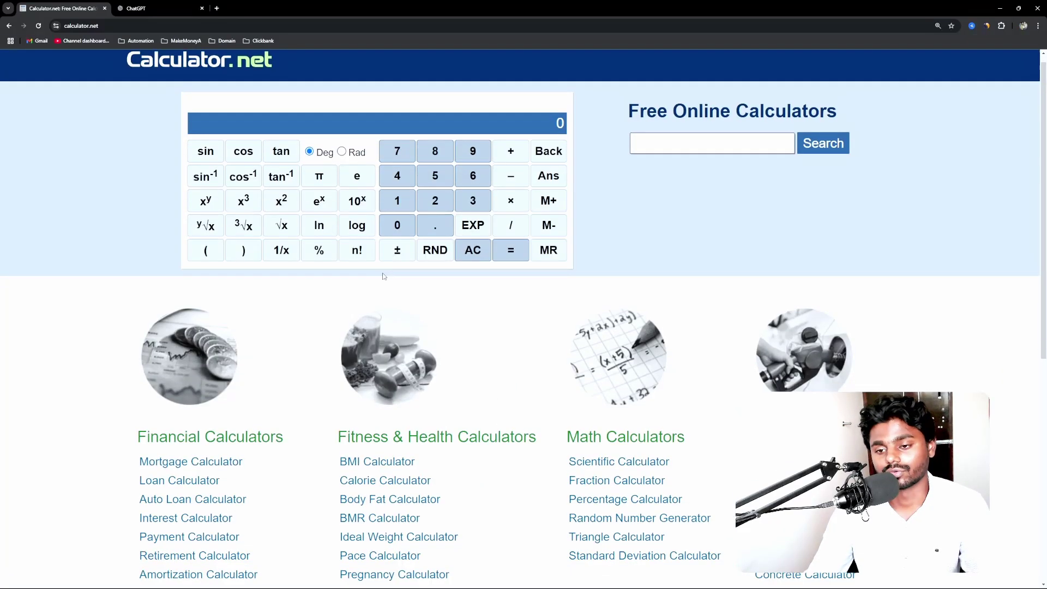
scroll(383, 276, "down", 4)
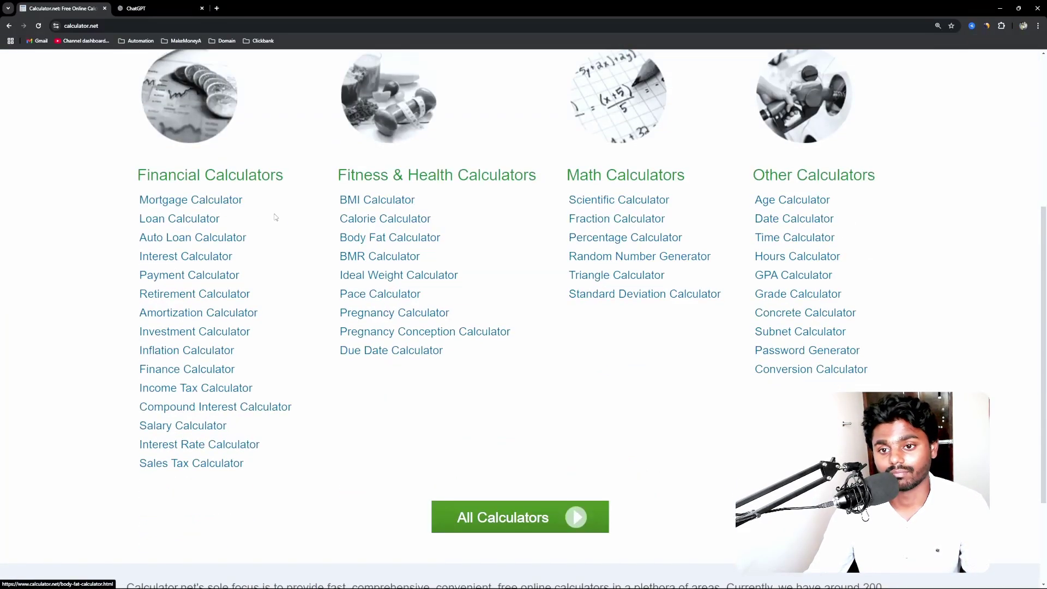
scroll(281, 227, "up", 5)
scroll(284, 232, "down", 6)
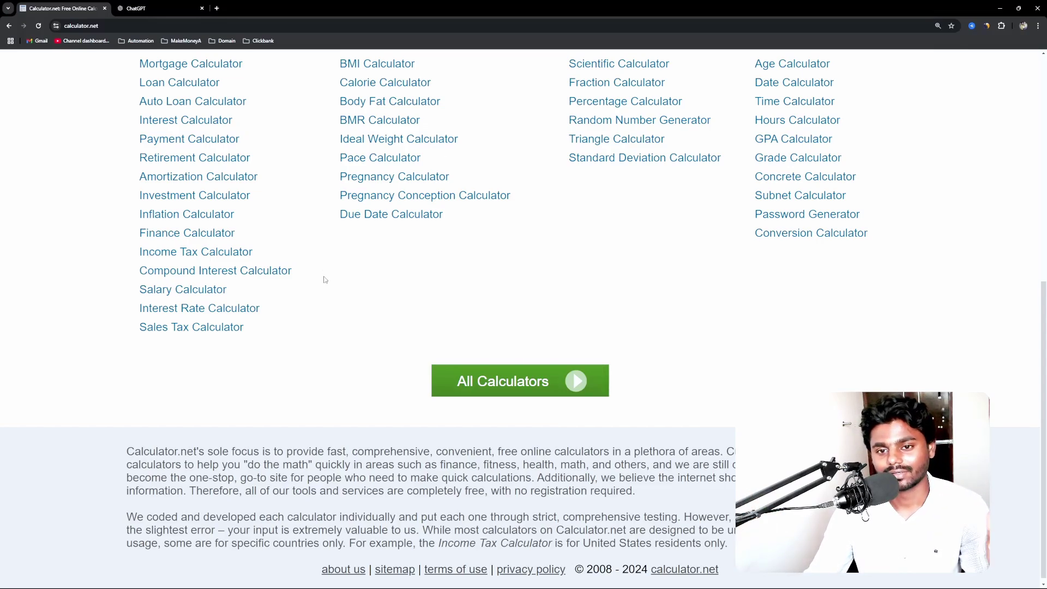
scroll(238, 284, "up", 3)
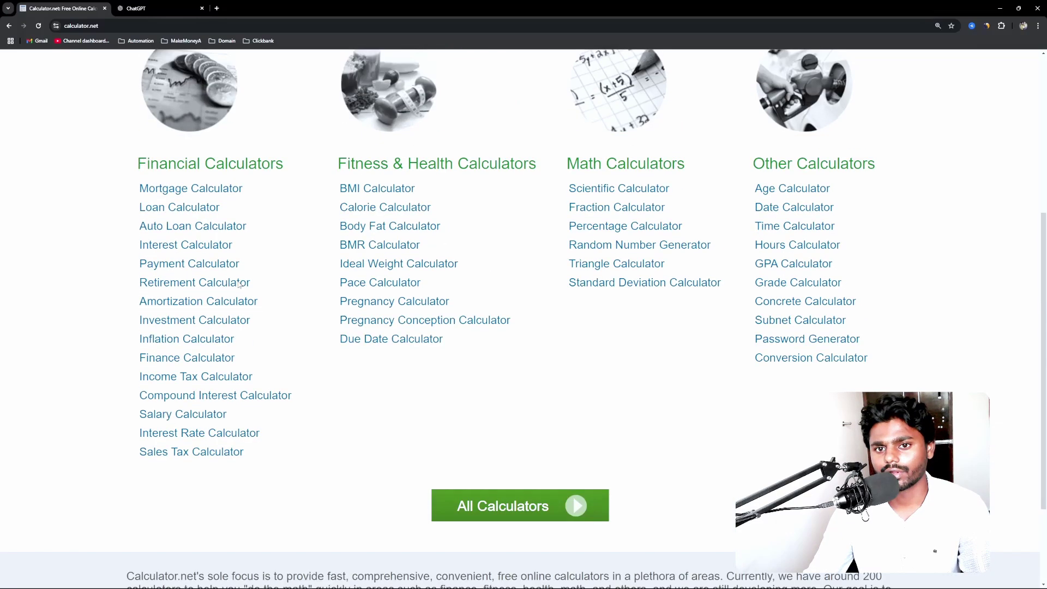